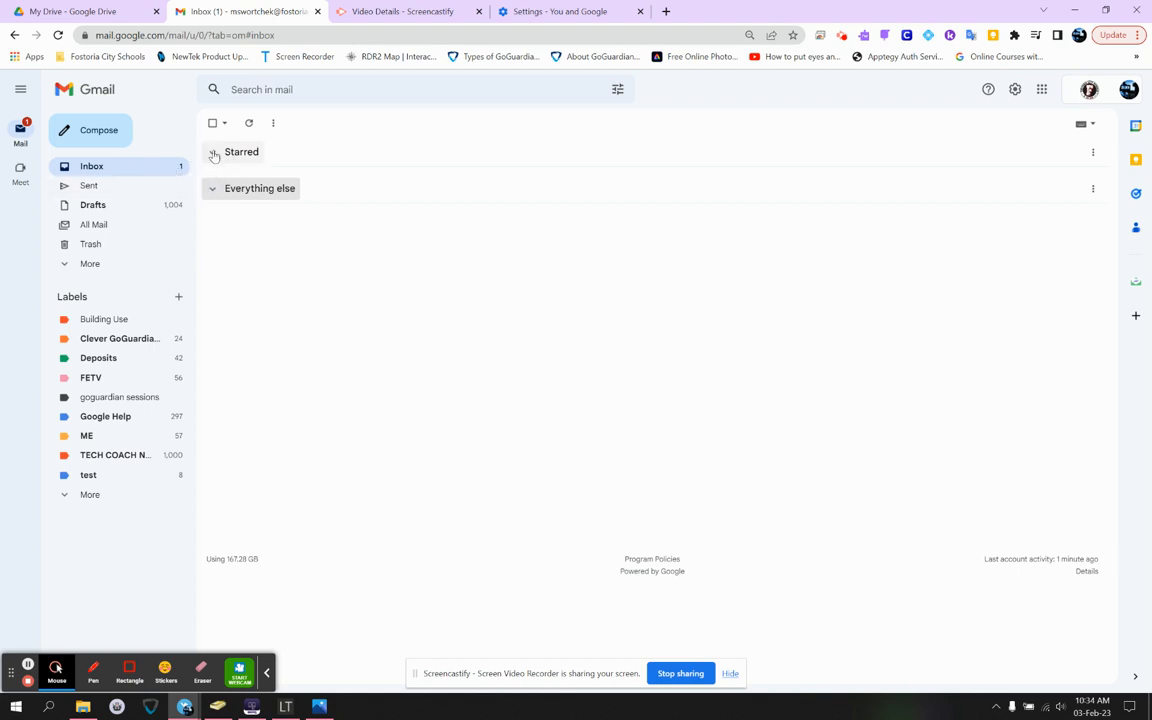
Expand and collapse the Starred and Everything else inbox sections to compare how they show messages.
{"action": "left_click", "coordinate": [213, 155]}
{"action": "left_click", "coordinate": [212, 152]}
{"action": "left_click", "coordinate": [212, 188]}
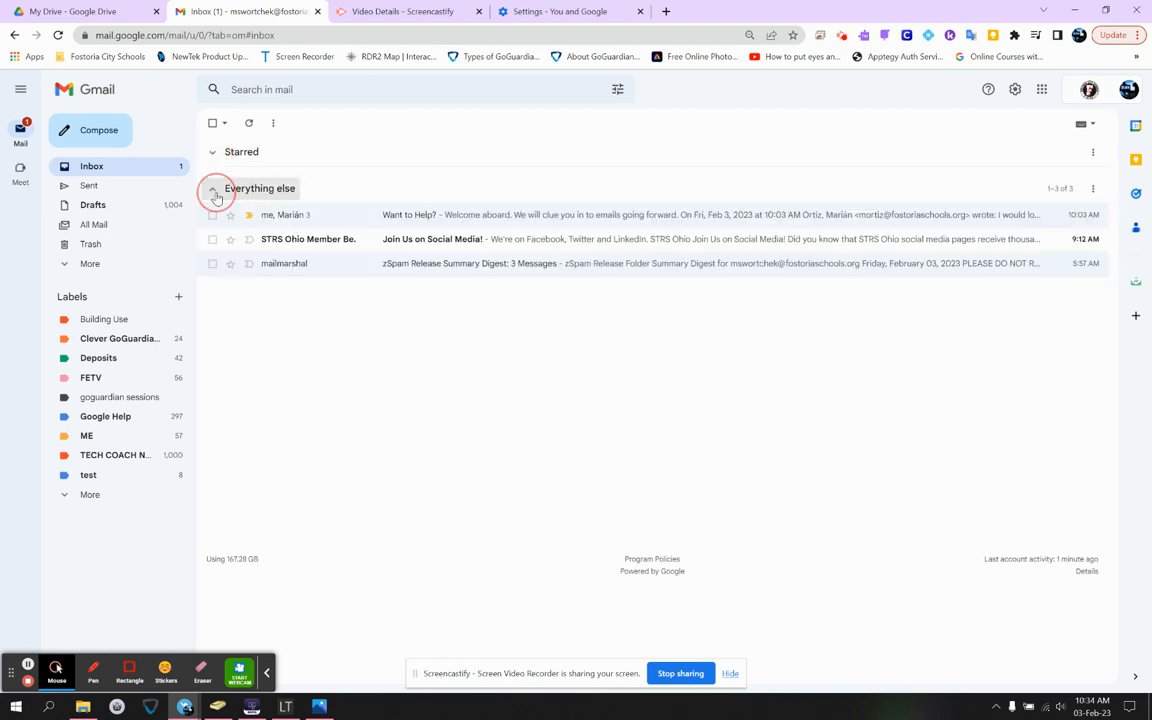
{"action": "left_click", "coordinate": [213, 191]}
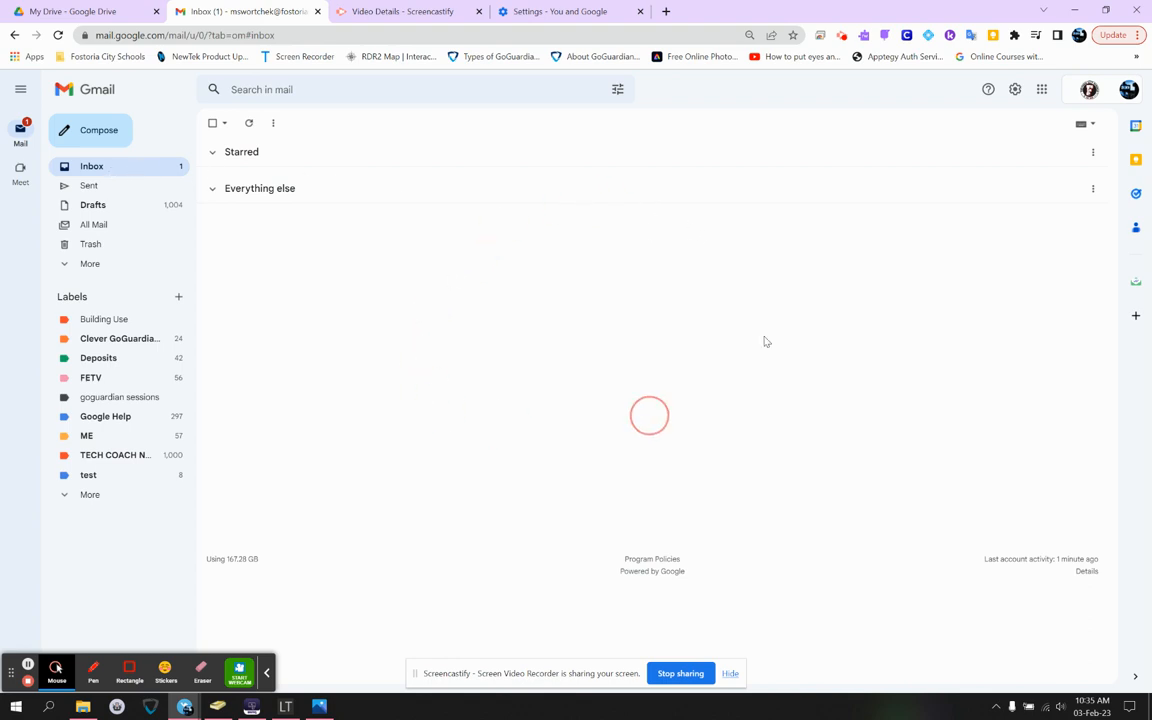
{"action": "left_click", "coordinate": [212, 190]}
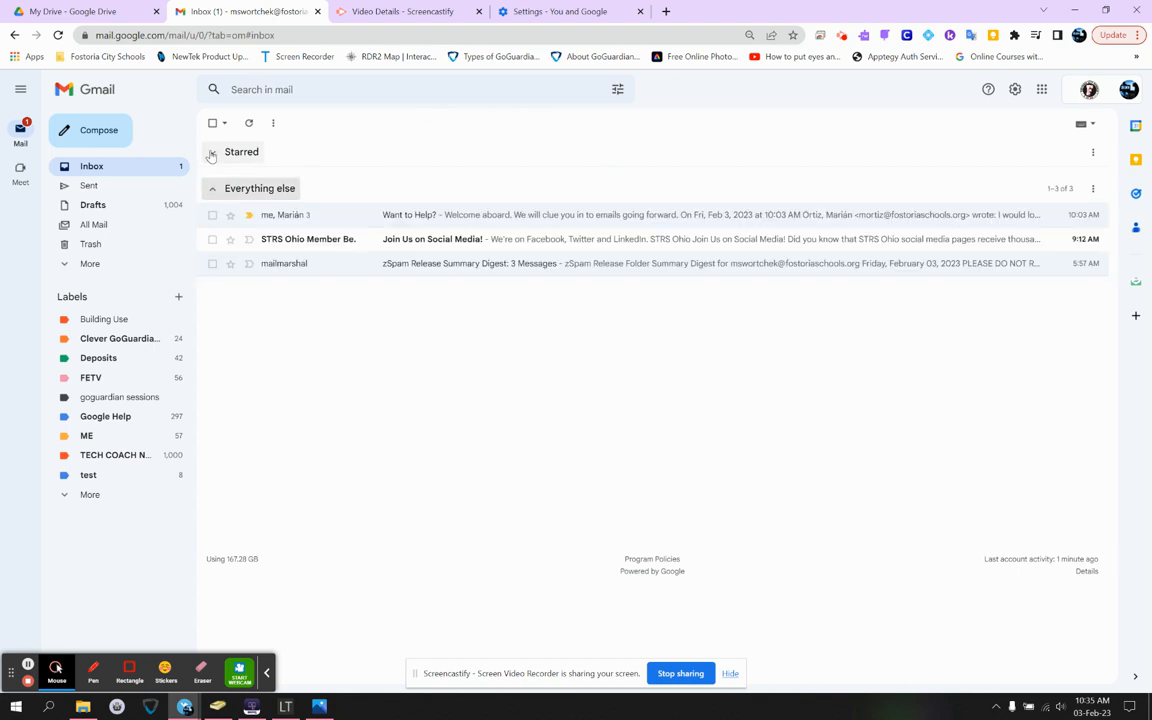
{"action": "left_click", "coordinate": [213, 154]}
{"action": "left_click", "coordinate": [213, 155]}
{"action": "left_click", "coordinate": [212, 188]}
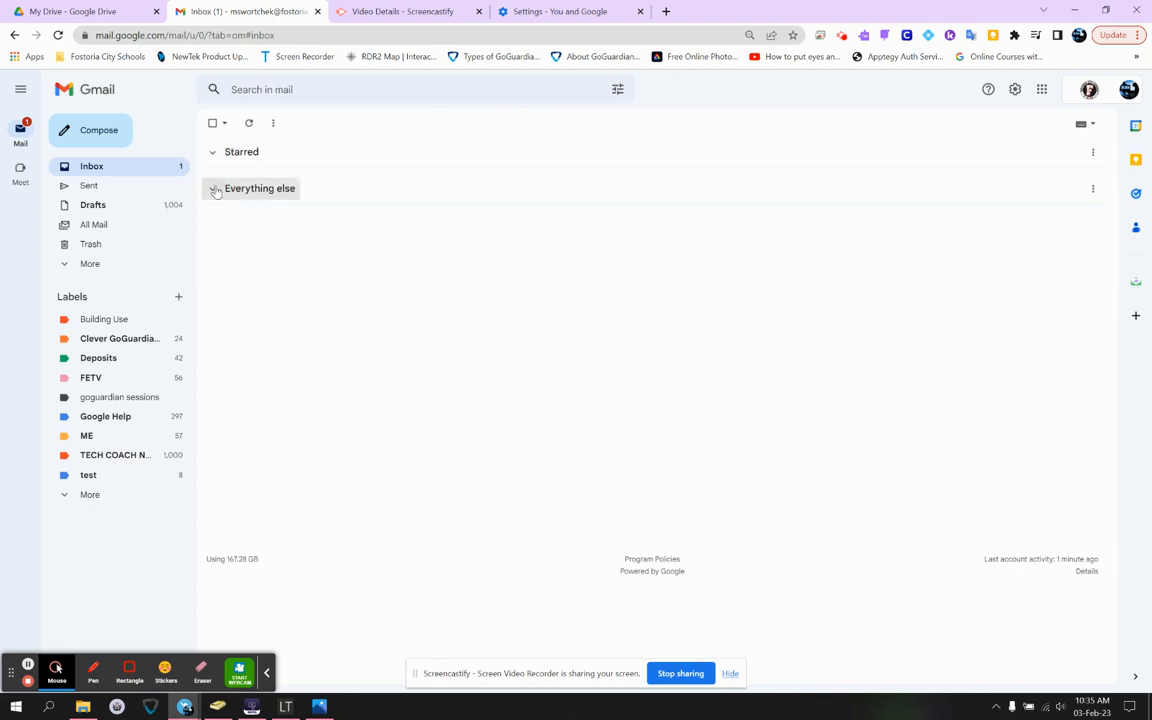
{"action": "left_click", "coordinate": [212, 188]}
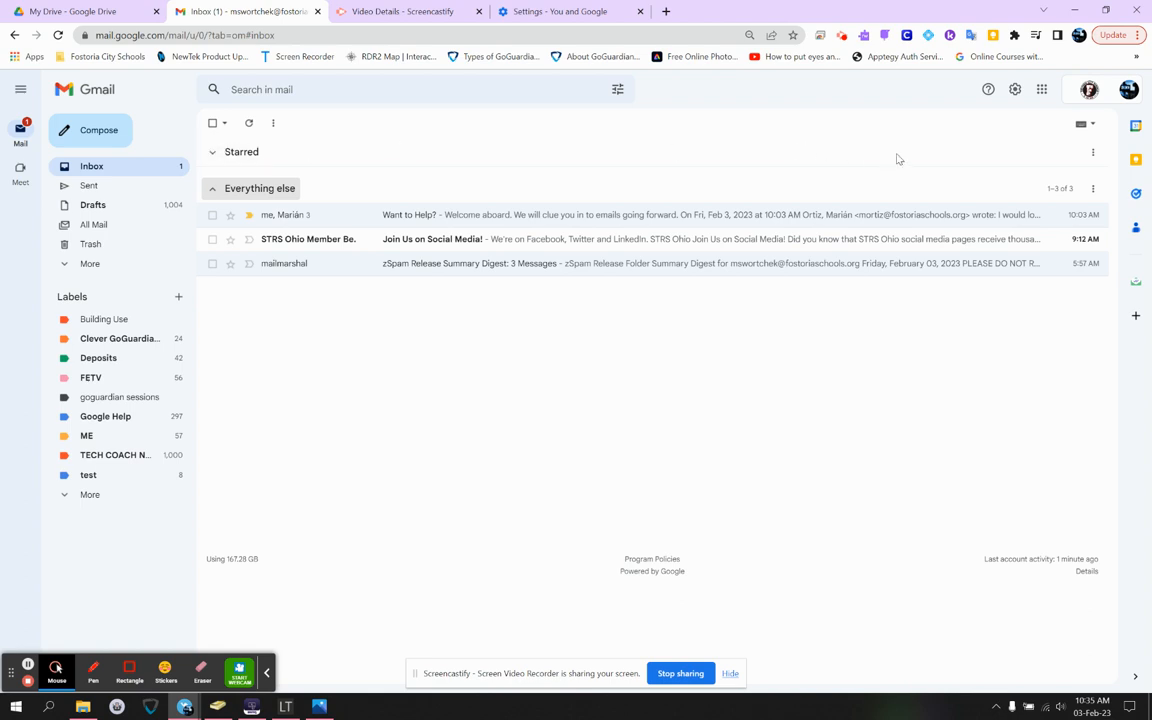
Change the inbox type to Default in the quick settings.
{"action": "left_click", "coordinate": [1016, 90]}
{"action": "left_click", "coordinate": [1016, 90]}
{"action": "left_click", "coordinate": [1016, 90]}
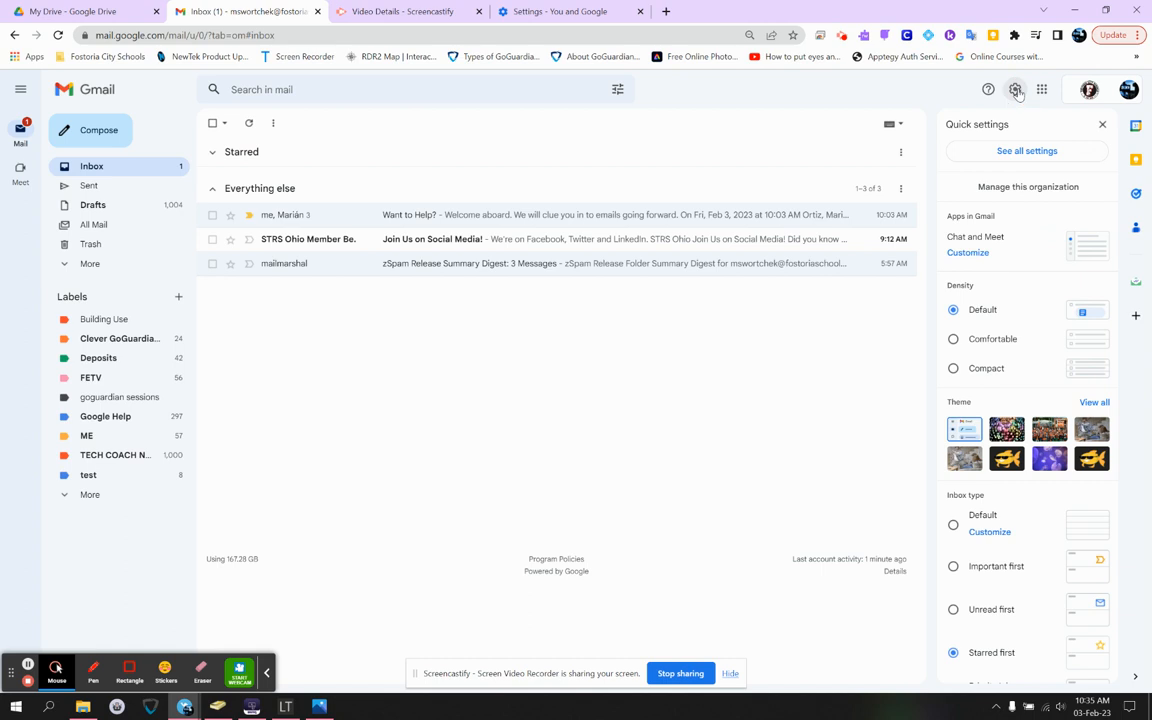
{"action": "scroll", "coordinate": [1018, 390], "scroll_direction": "down", "scroll_amount": 2}
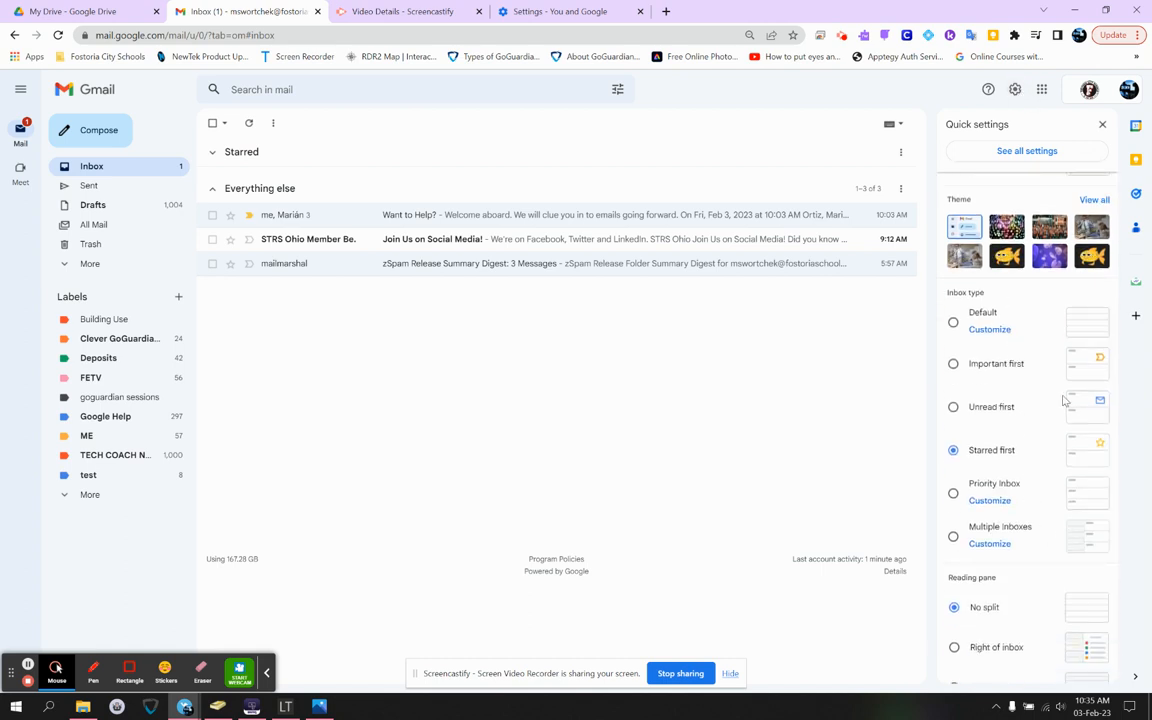
{"action": "left_click", "coordinate": [1093, 331]}
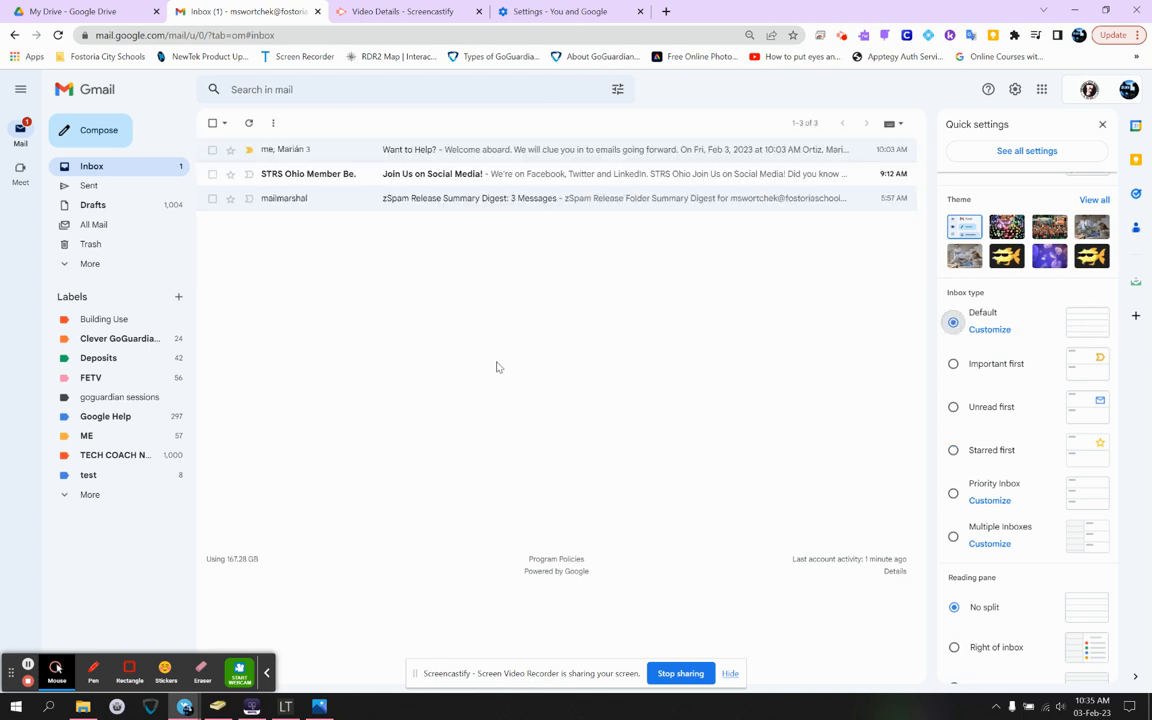
{"action": "left_click", "coordinate": [349, 337]}
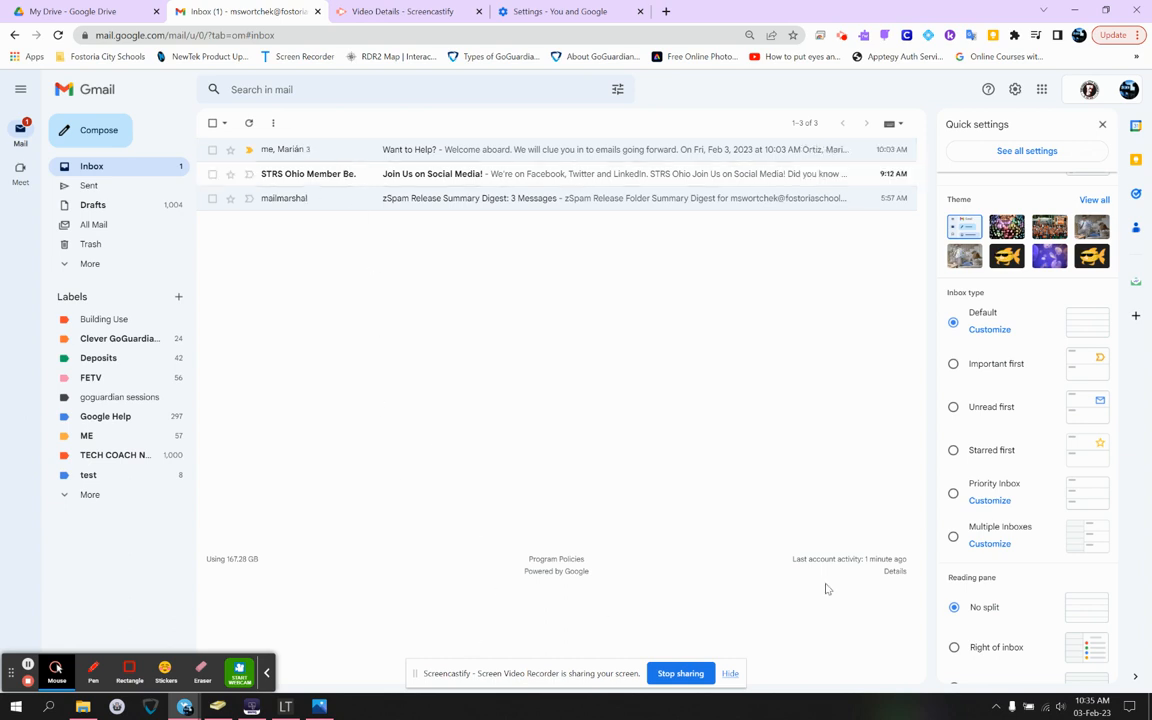
Try the Important first, Unread first and Priority Inbox layouts as the inbox type.
{"action": "left_click", "coordinate": [1097, 358]}
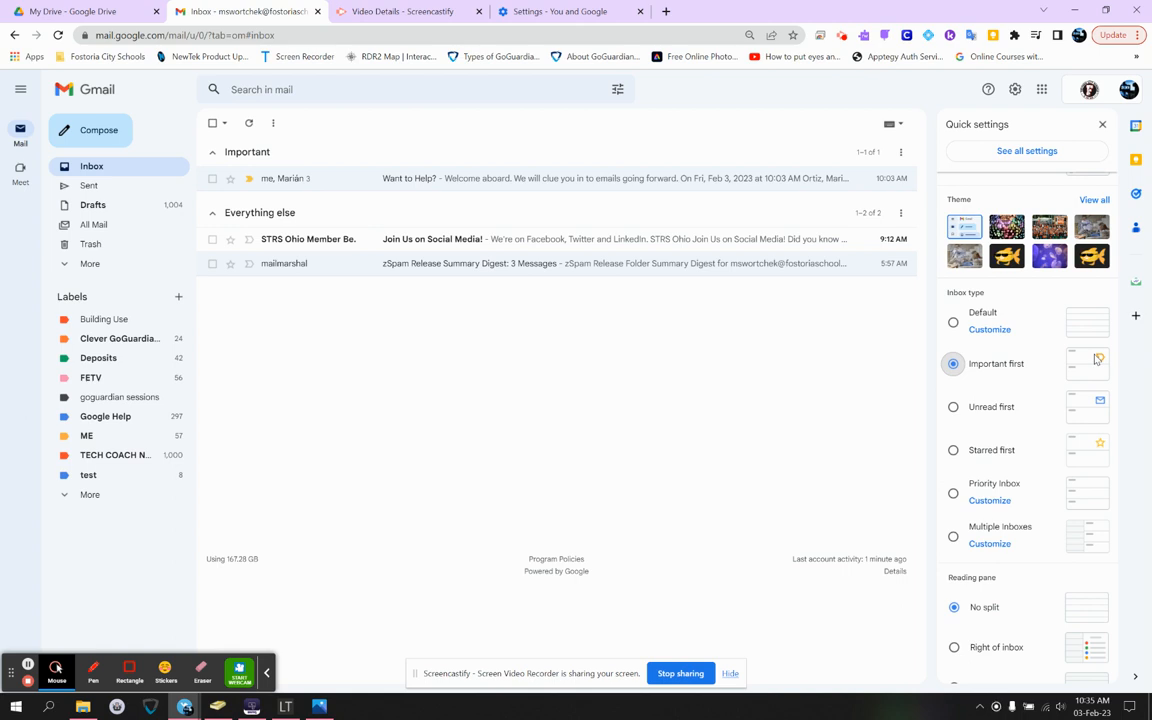
{"action": "left_click", "coordinate": [1087, 421]}
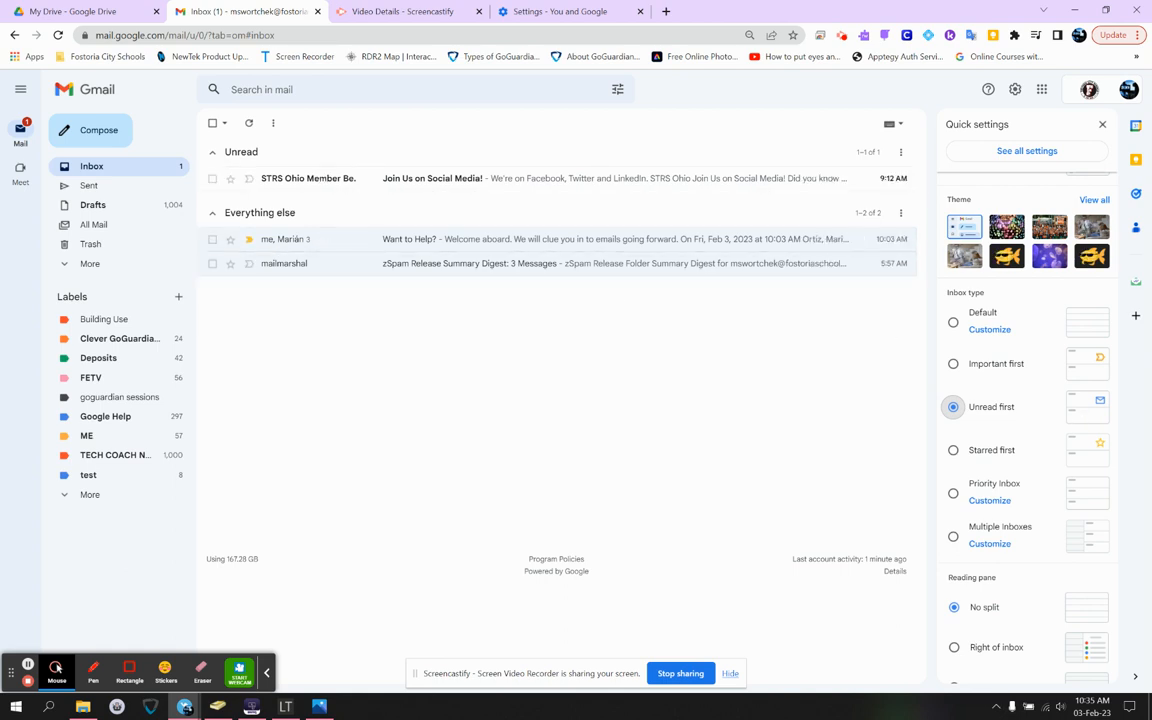
{"action": "left_click", "coordinate": [1084, 490]}
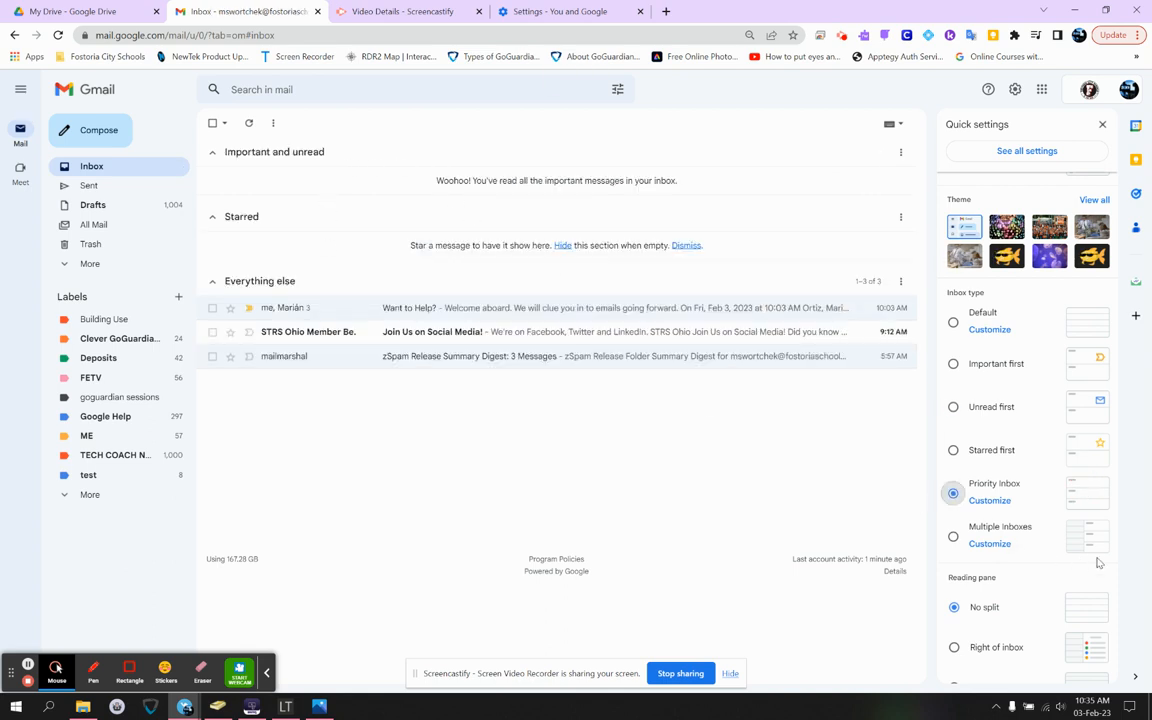
Return the inbox type to Default and close the quick settings.
{"action": "scroll", "coordinate": [1093, 544], "scroll_direction": "down", "scroll_amount": 1}
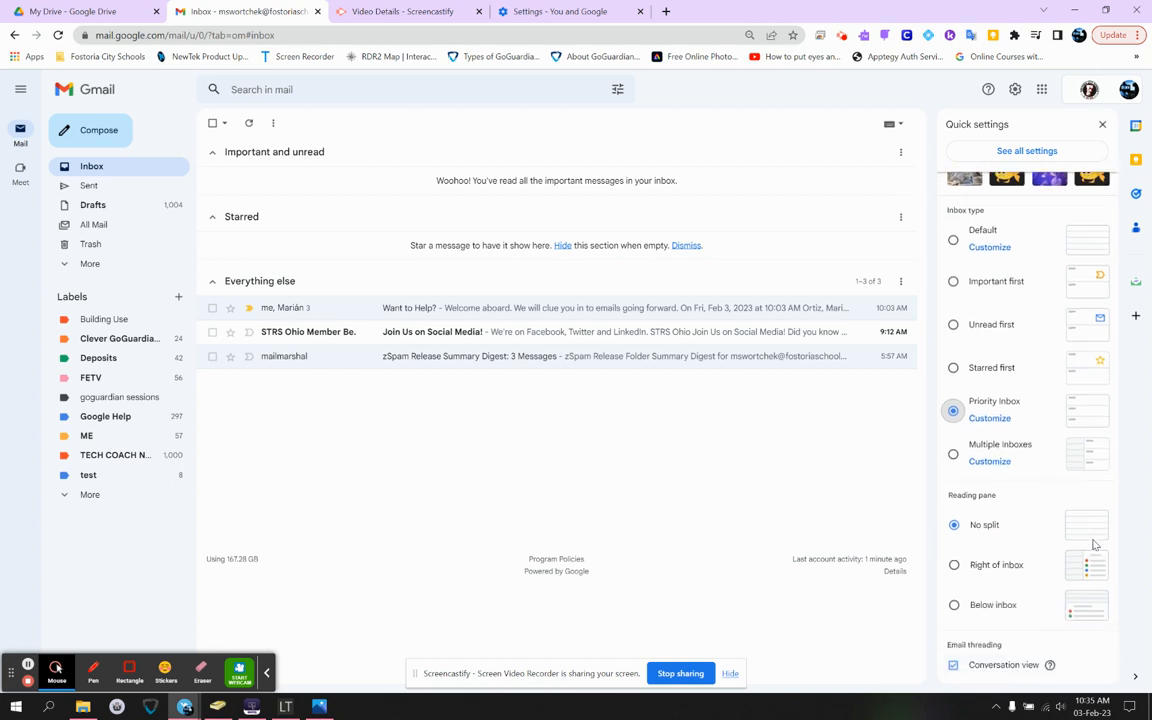
{"action": "scroll", "coordinate": [1093, 544], "scroll_direction": "up", "scroll_amount": 2}
{"action": "scroll", "coordinate": [1093, 544], "scroll_direction": "up", "scroll_amount": 1}
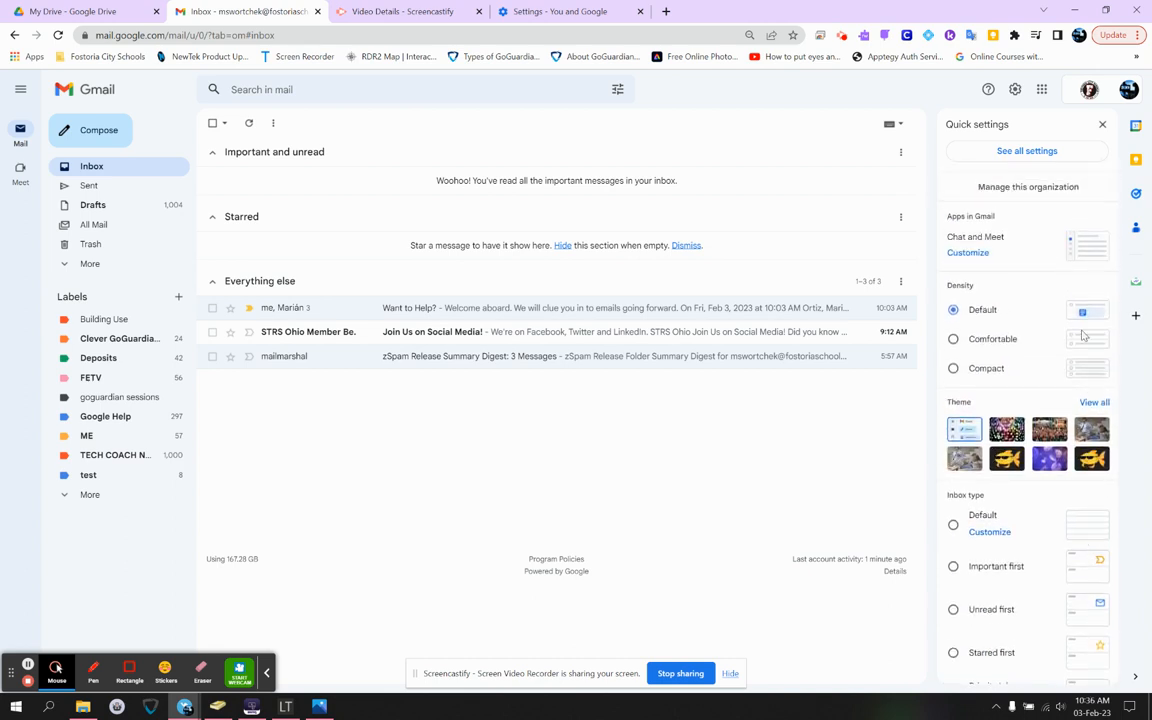
{"action": "left_click", "coordinate": [1070, 528]}
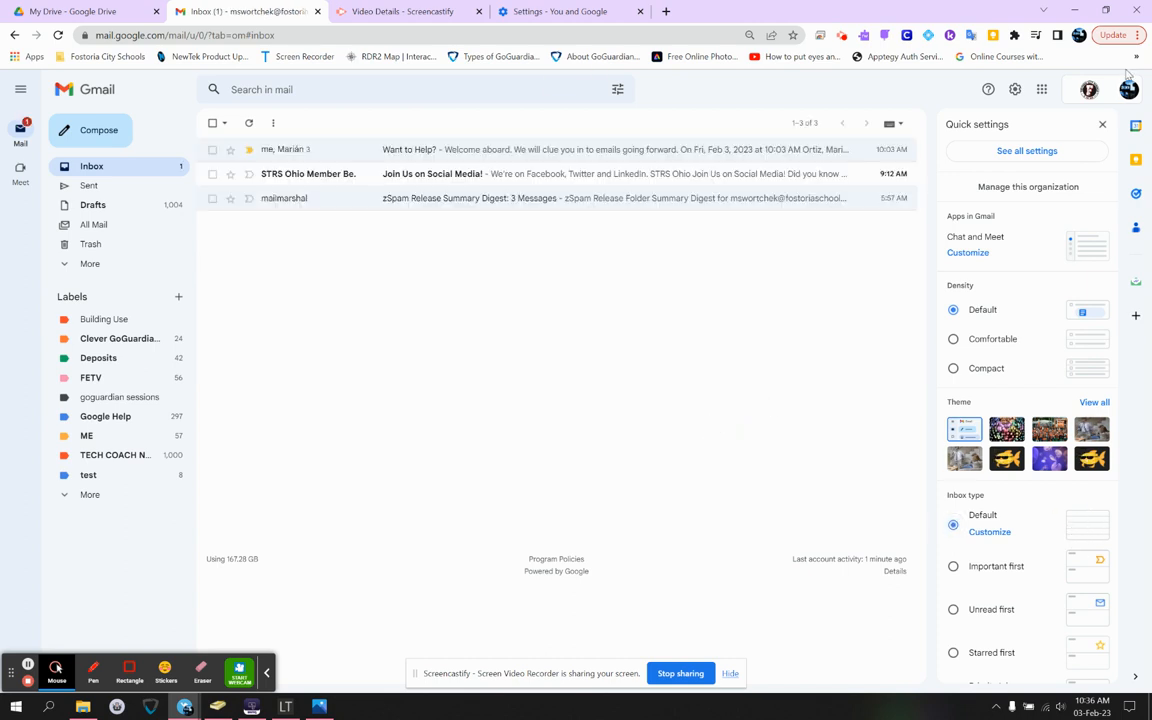
{"action": "left_click", "coordinate": [1102, 124]}
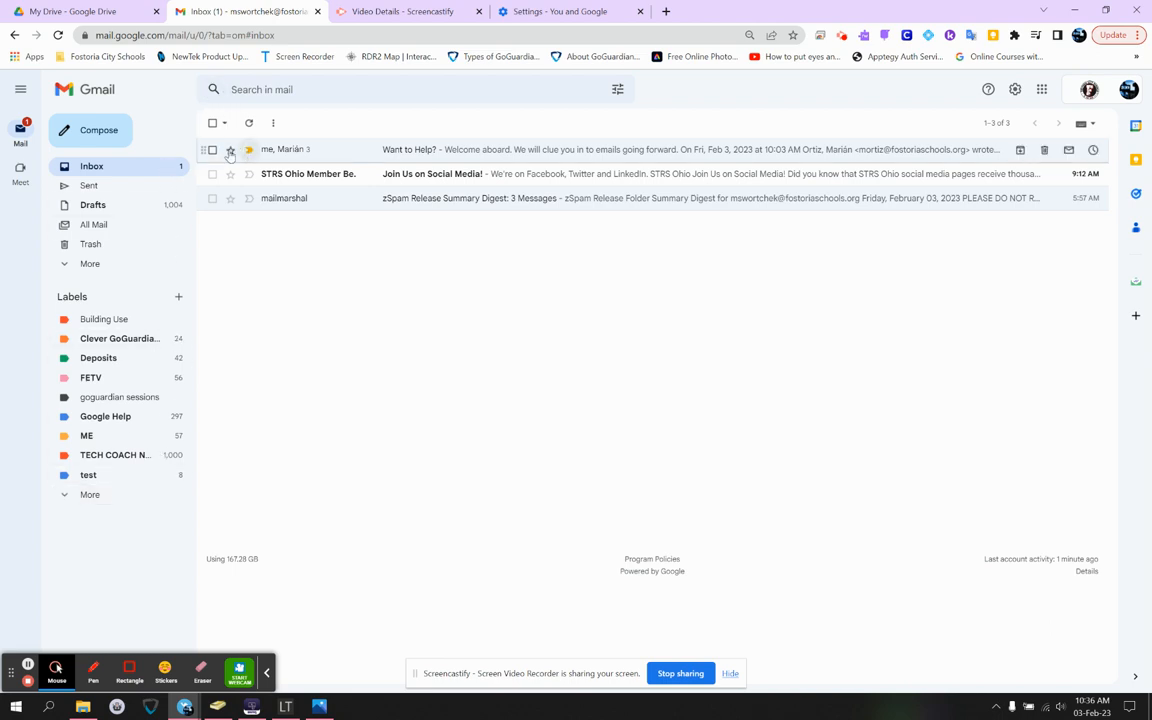
Move the "Want to Help?" conversation from the inbox into the test label and view that label's messages.
{"action": "left_click_drag", "start_coordinate": [203, 150], "coordinate": [450, 170]}
{"action": "left_click_drag", "start_coordinate": [367, 152], "coordinate": [153, 479]}
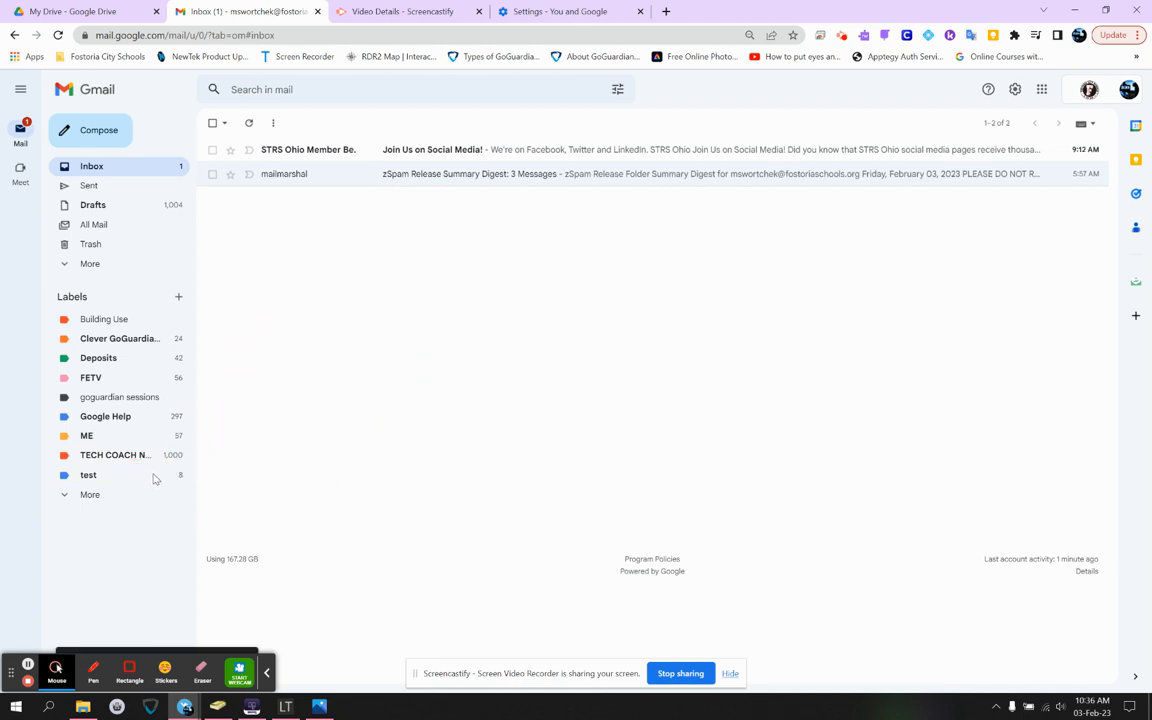
{"action": "left_click", "coordinate": [89, 476]}
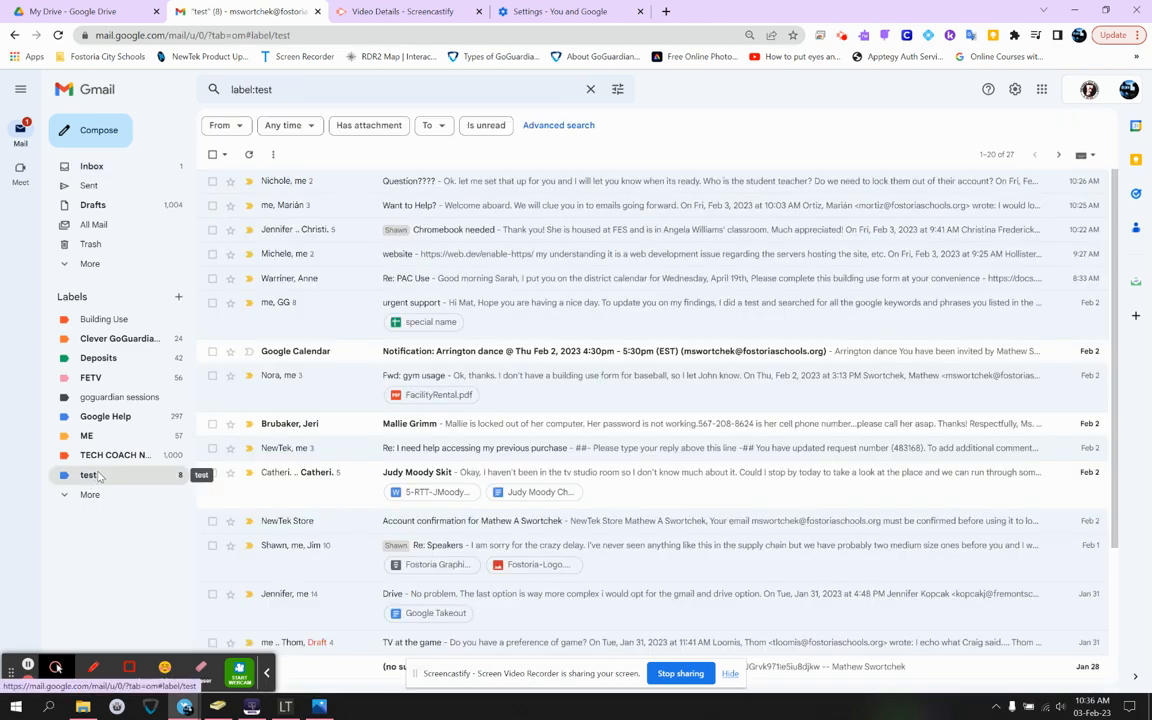
Return to the inbox, move "The visual arts section of the website" conversation into the test label, and refresh the inbox.
{"action": "left_click", "coordinate": [98, 168]}
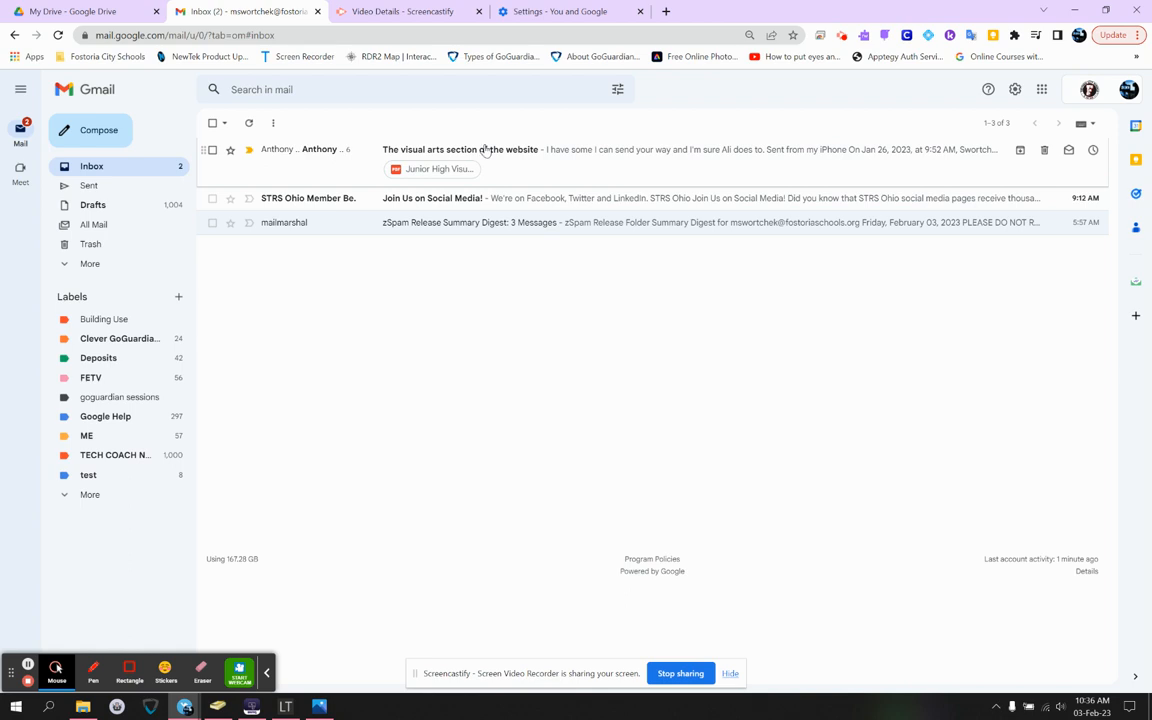
{"action": "left_click_drag", "start_coordinate": [485, 150], "coordinate": [138, 476]}
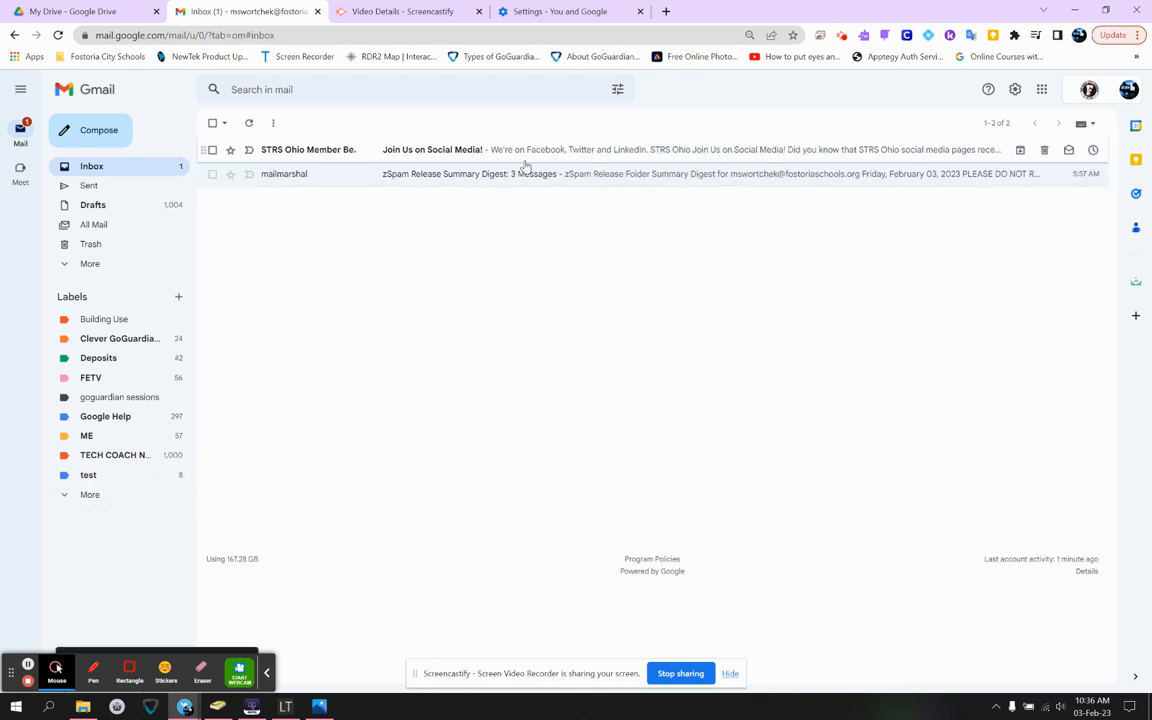
{"action": "left_click", "coordinate": [249, 123]}
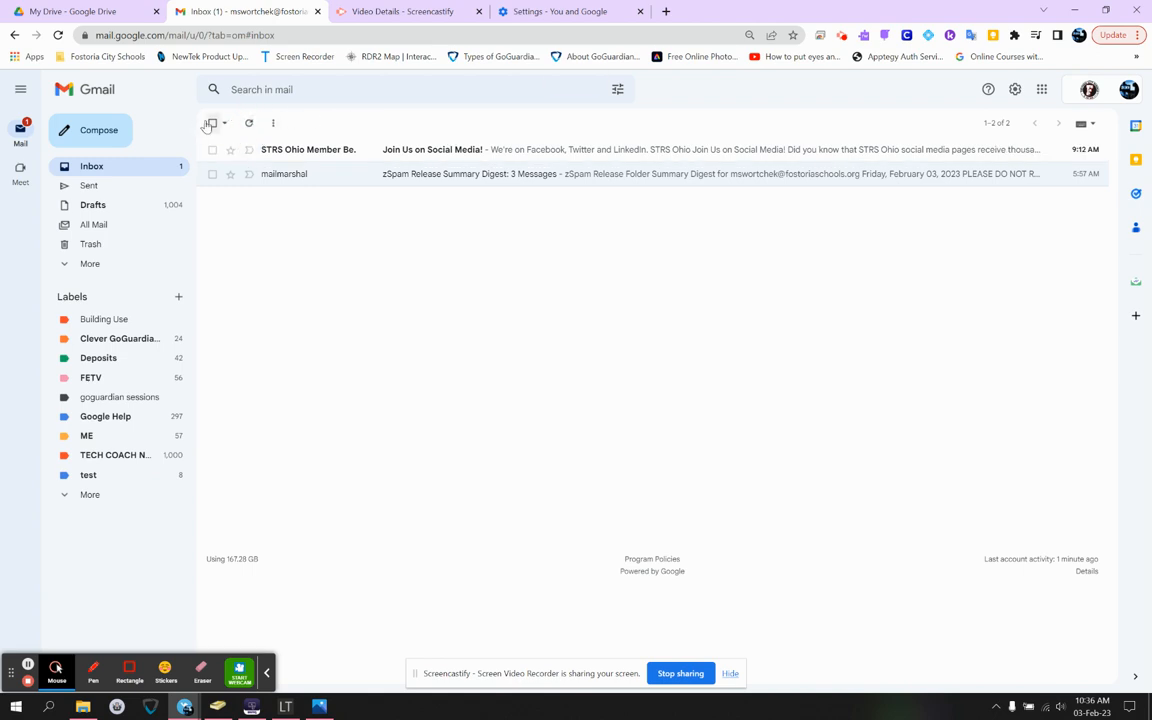
Toggle the selection of all inbox messages, leaving only the STRS Ohio "Join Us on Social Media!" message selected.
{"action": "left_click", "coordinate": [212, 123]}
{"action": "left_click", "coordinate": [212, 123]}
{"action": "left_click", "coordinate": [211, 123]}
{"action": "left_click", "coordinate": [211, 123]}
{"action": "left_click", "coordinate": [212, 149]}
{"action": "left_click", "coordinate": [212, 149]}
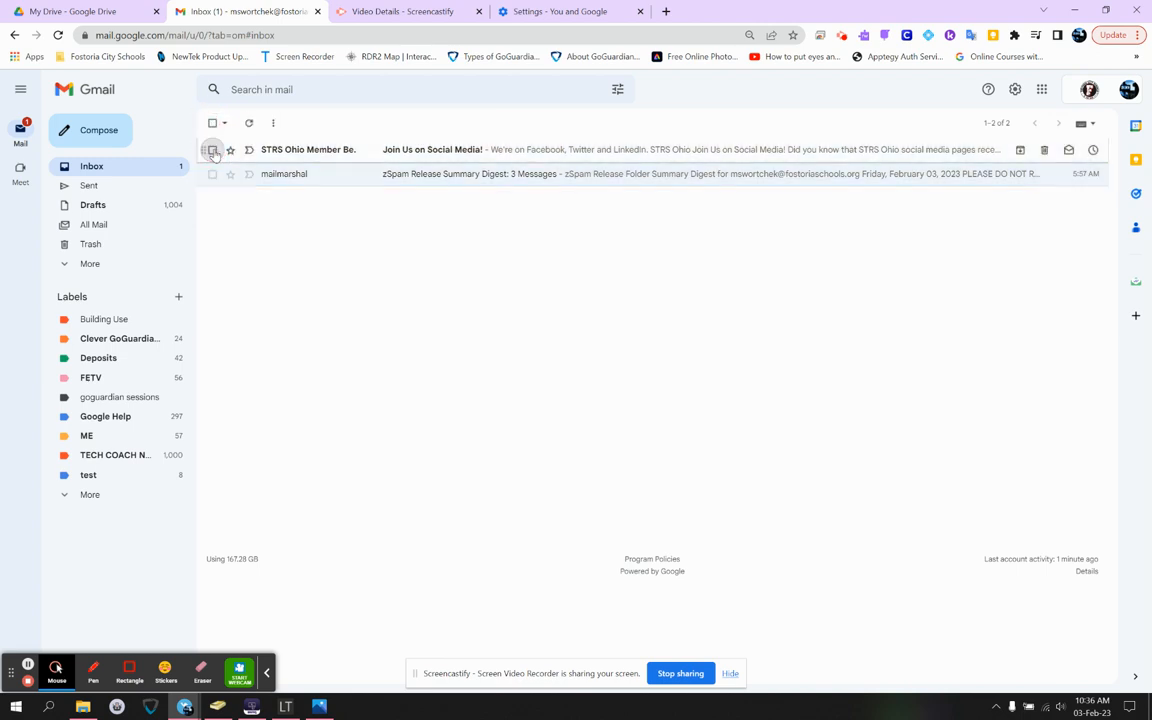
{"action": "left_click", "coordinate": [212, 149]}
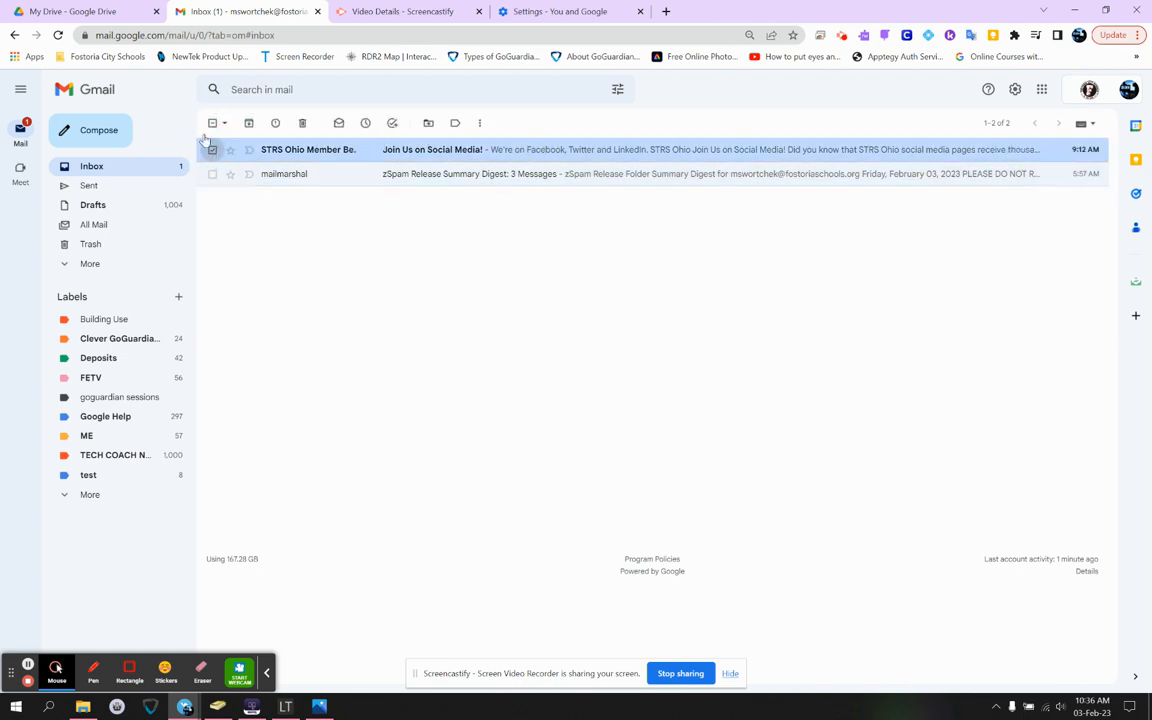
{"action": "left_click", "coordinate": [212, 150]}
{"action": "left_click", "coordinate": [212, 150]}
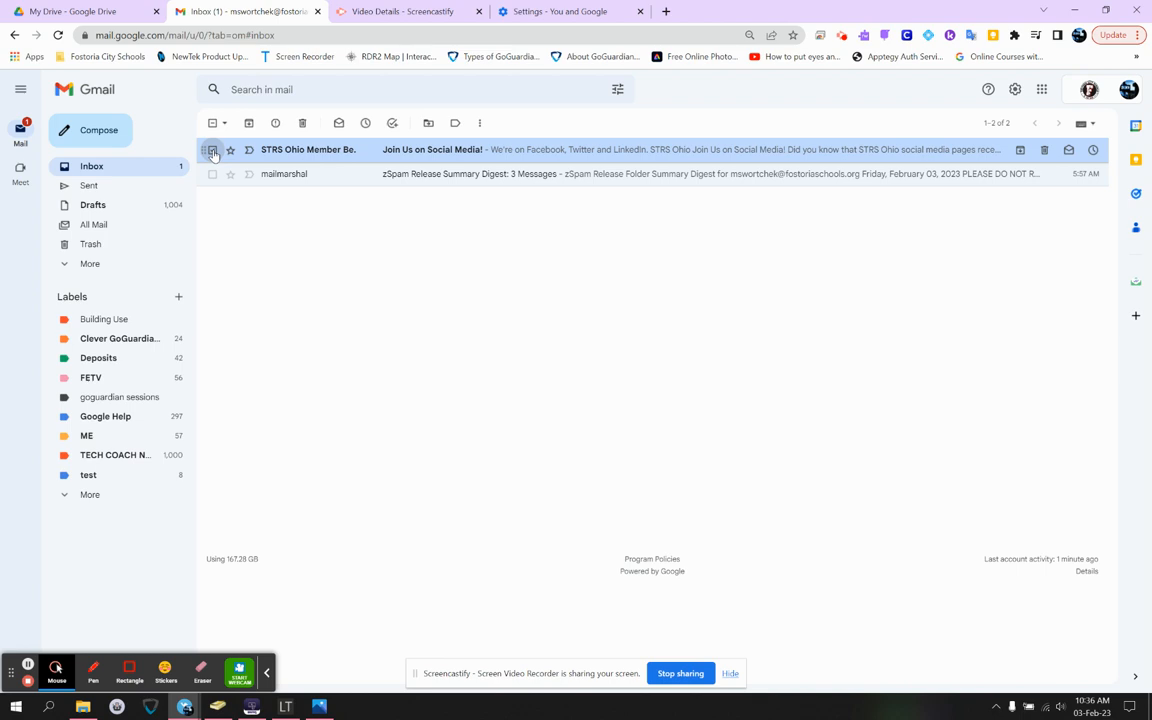
Expand the list of additional mail folders to view entries such as Spam, and collapse it.
{"action": "left_click", "coordinate": [105, 263]}
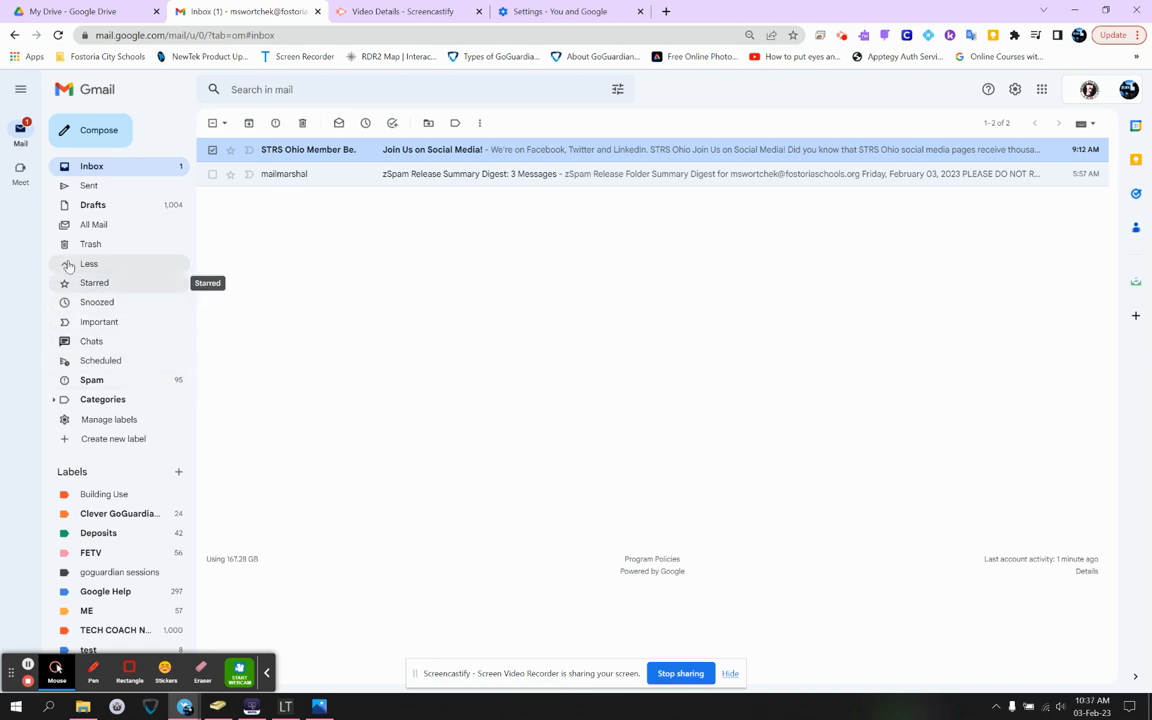
{"action": "left_click", "coordinate": [110, 263]}
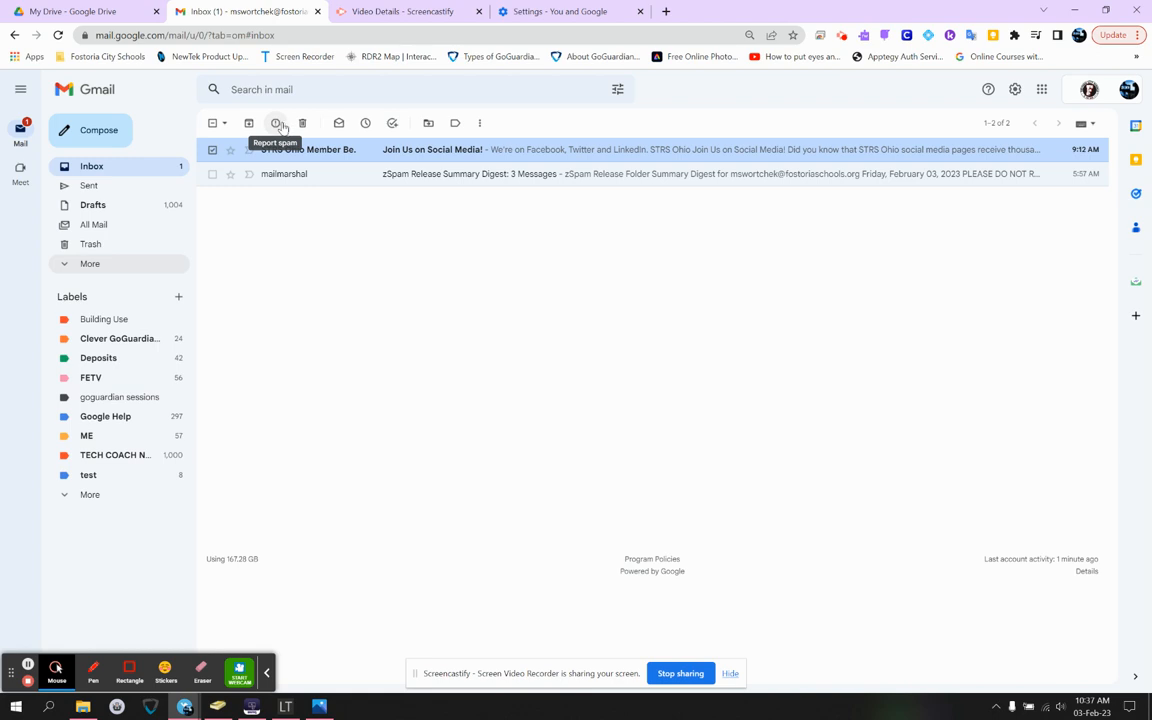
Deselect and reselect the "Join Us on Social Media!" message twice to compare the available message actions.
{"action": "left_click", "coordinate": [212, 149]}
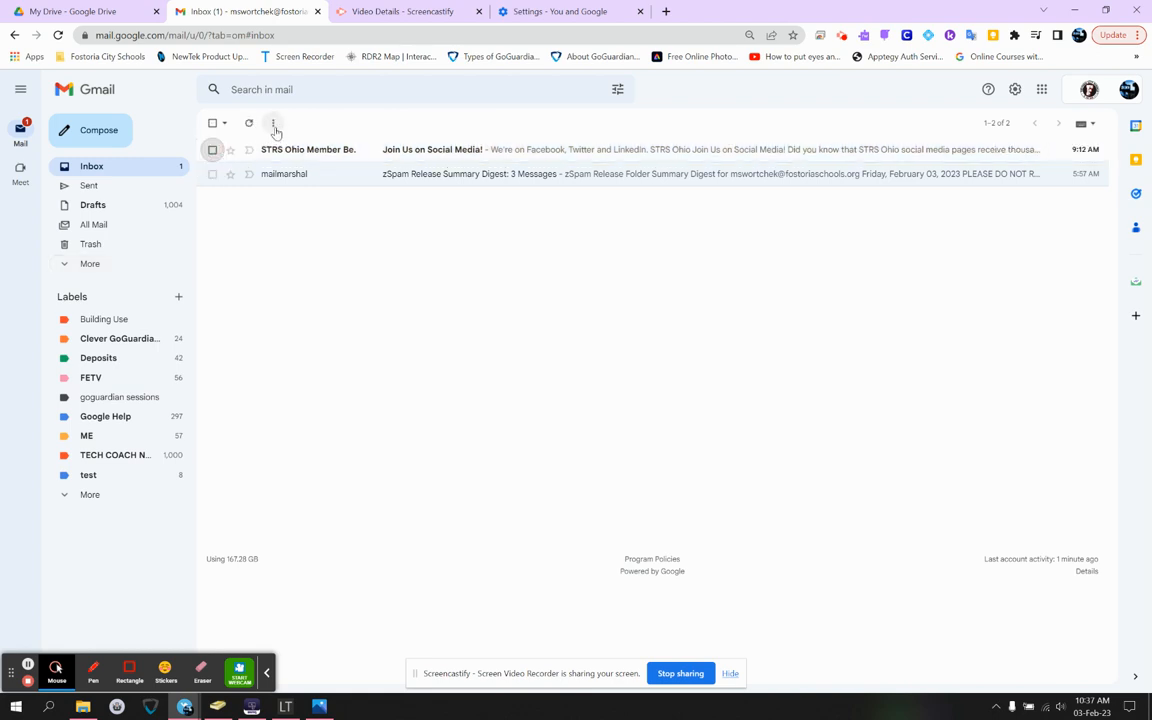
{"action": "left_click", "coordinate": [212, 149]}
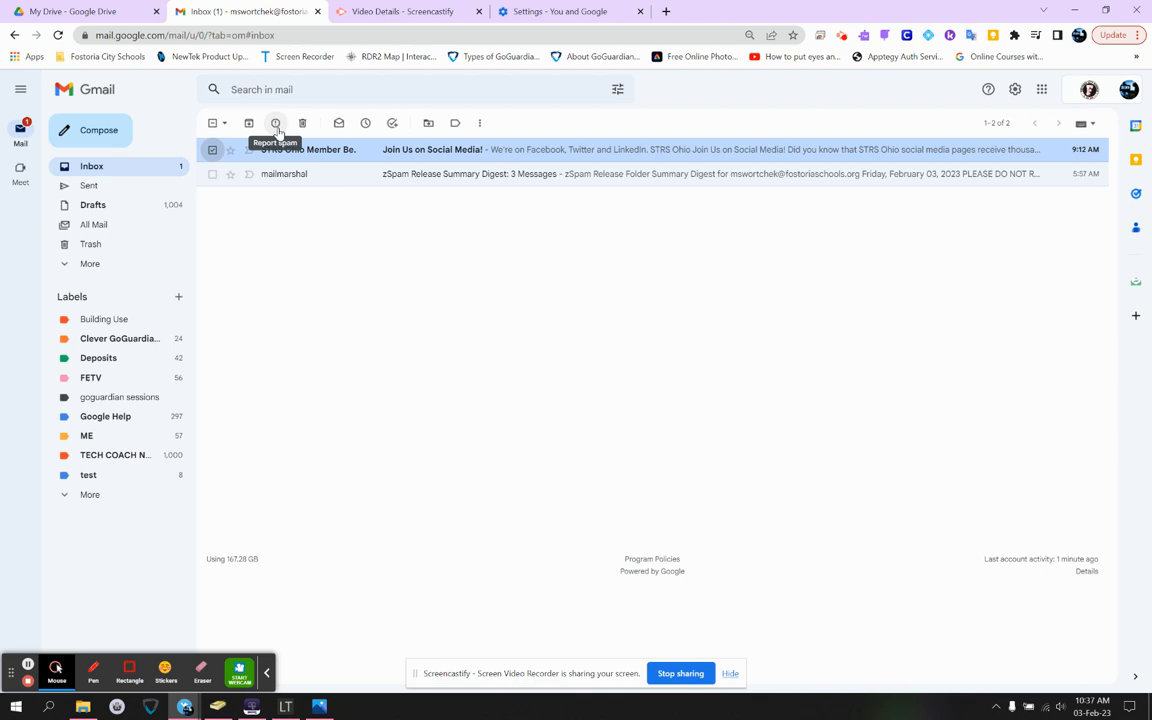
{"action": "left_click", "coordinate": [212, 149]}
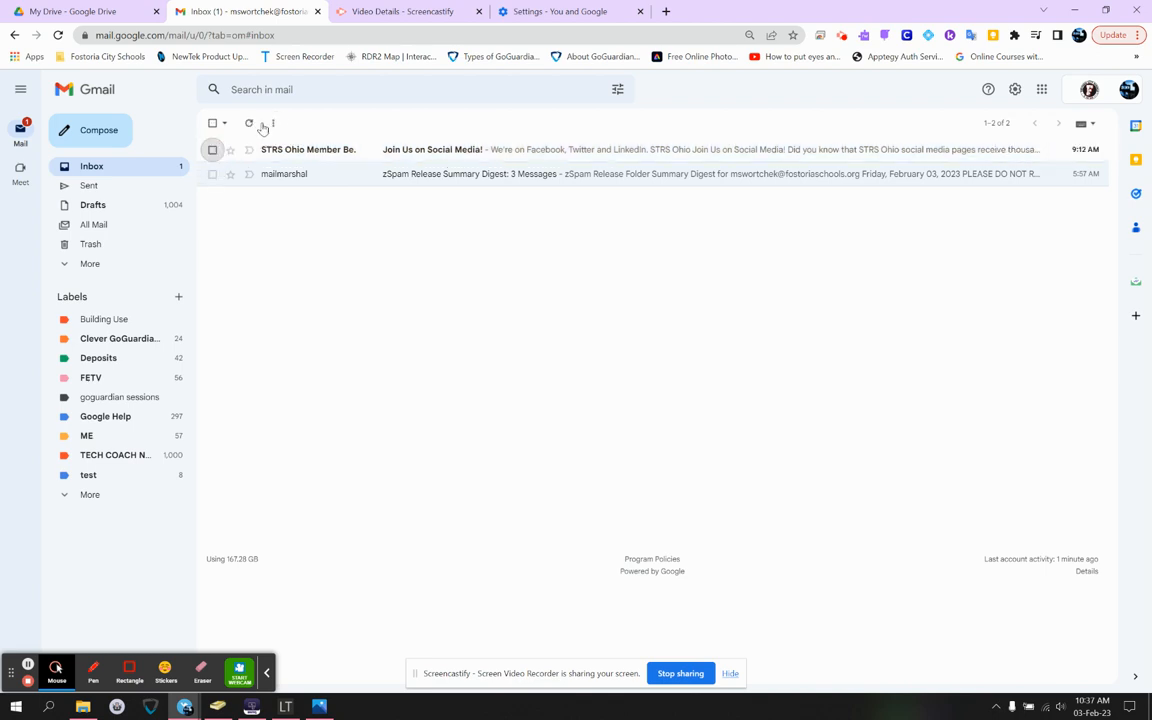
{"action": "left_click", "coordinate": [213, 149]}
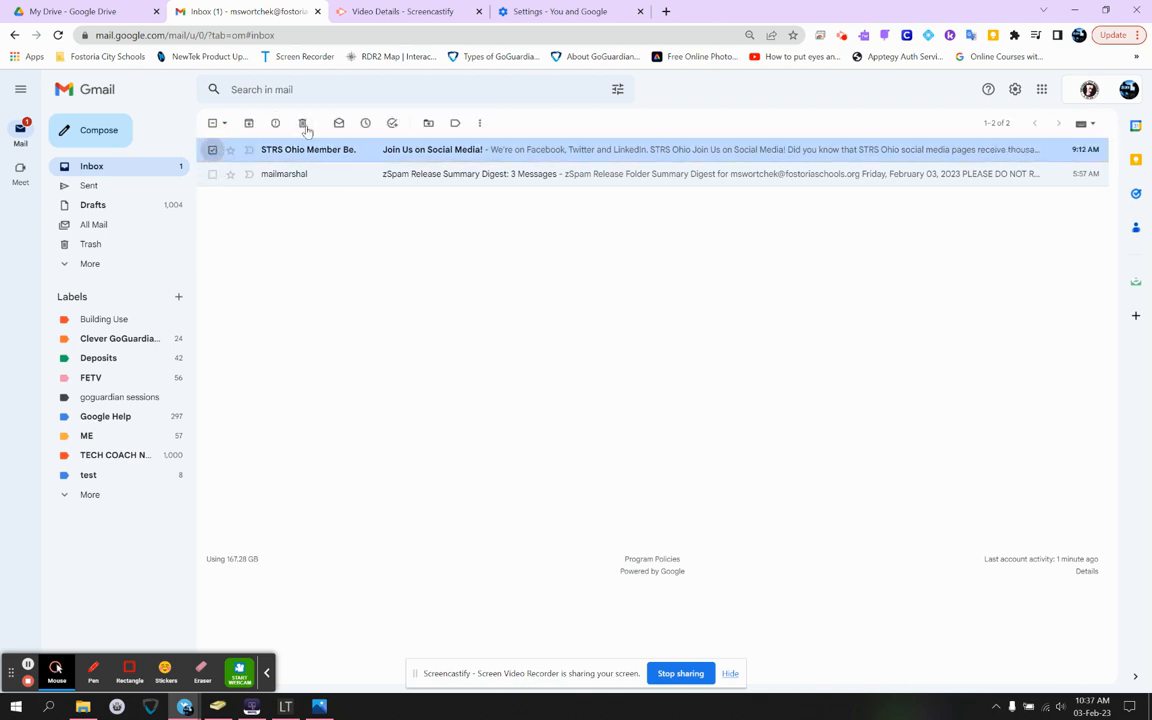
View the snooze options for the selected "Join Us on Social Media!" message and dismiss them.
{"action": "left_click", "coordinate": [367, 124]}
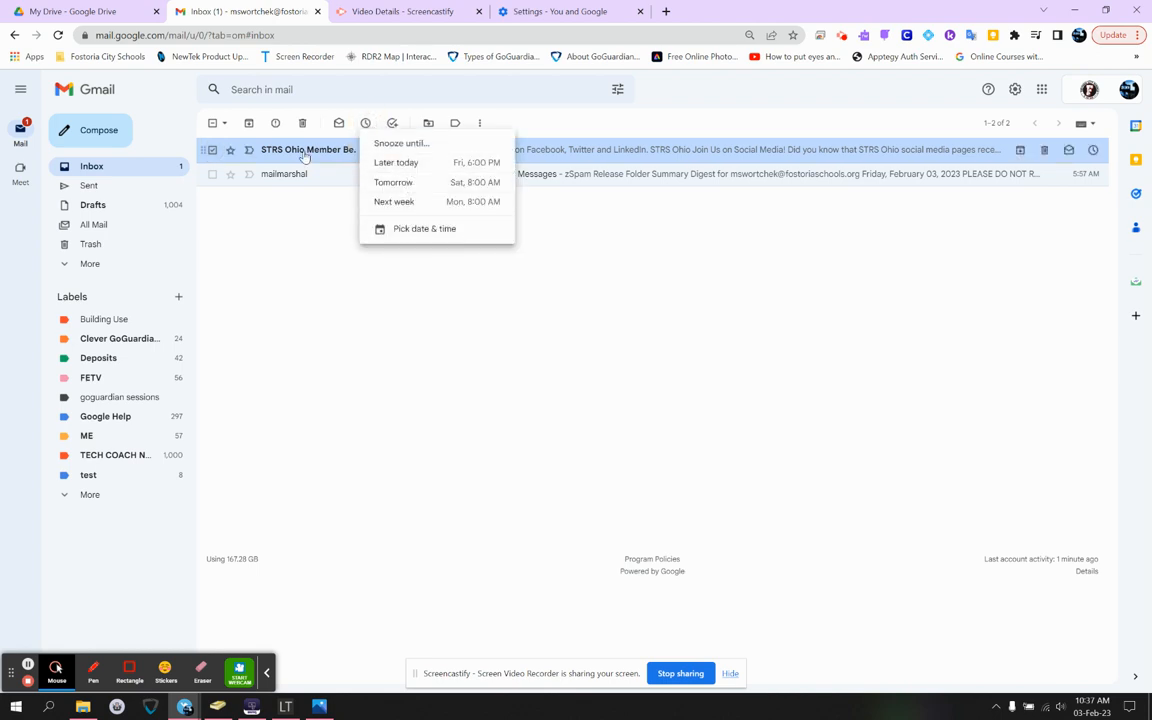
{"action": "mouse_move", "coordinate": [305, 157]}
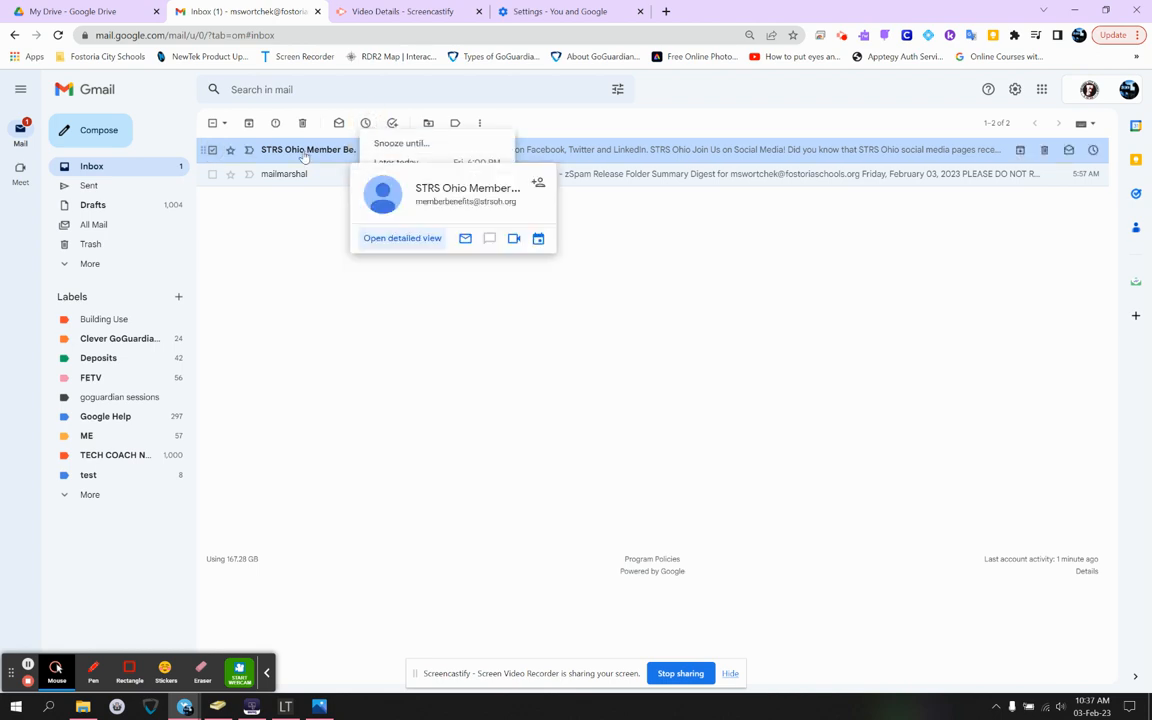
{"action": "left_click", "coordinate": [342, 325]}
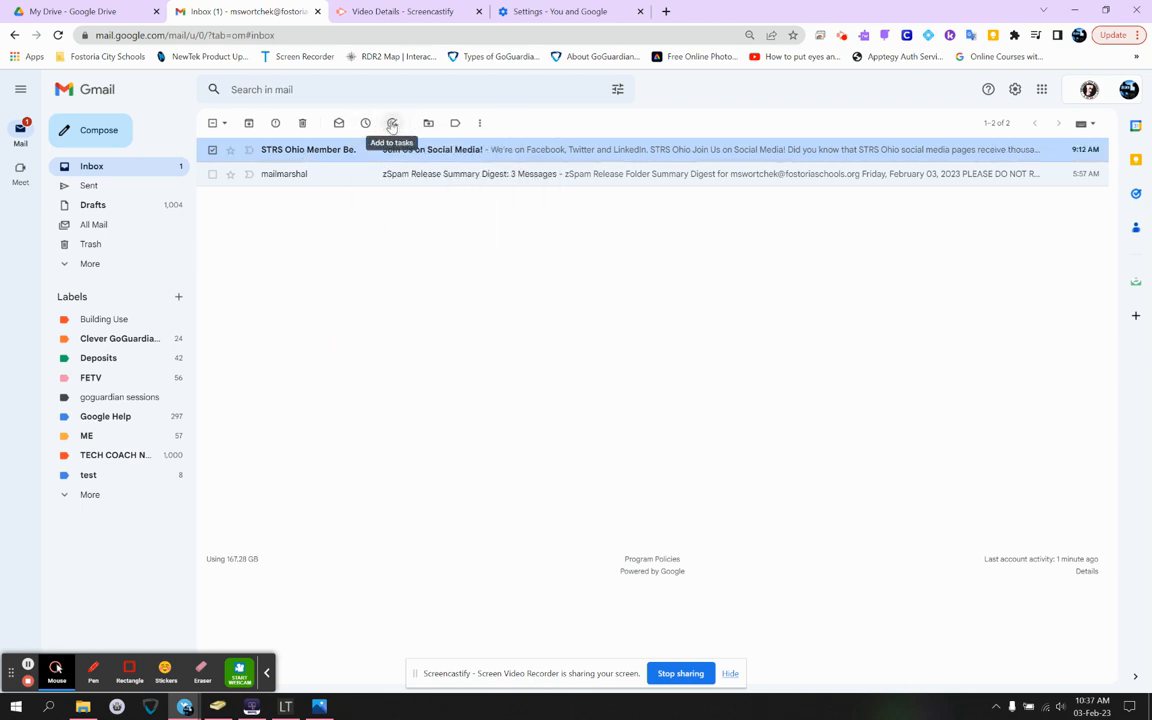
Add the selected "Join Us on Social Media!" message to My Tasks and close the task list.
{"action": "left_click", "coordinate": [392, 124]}
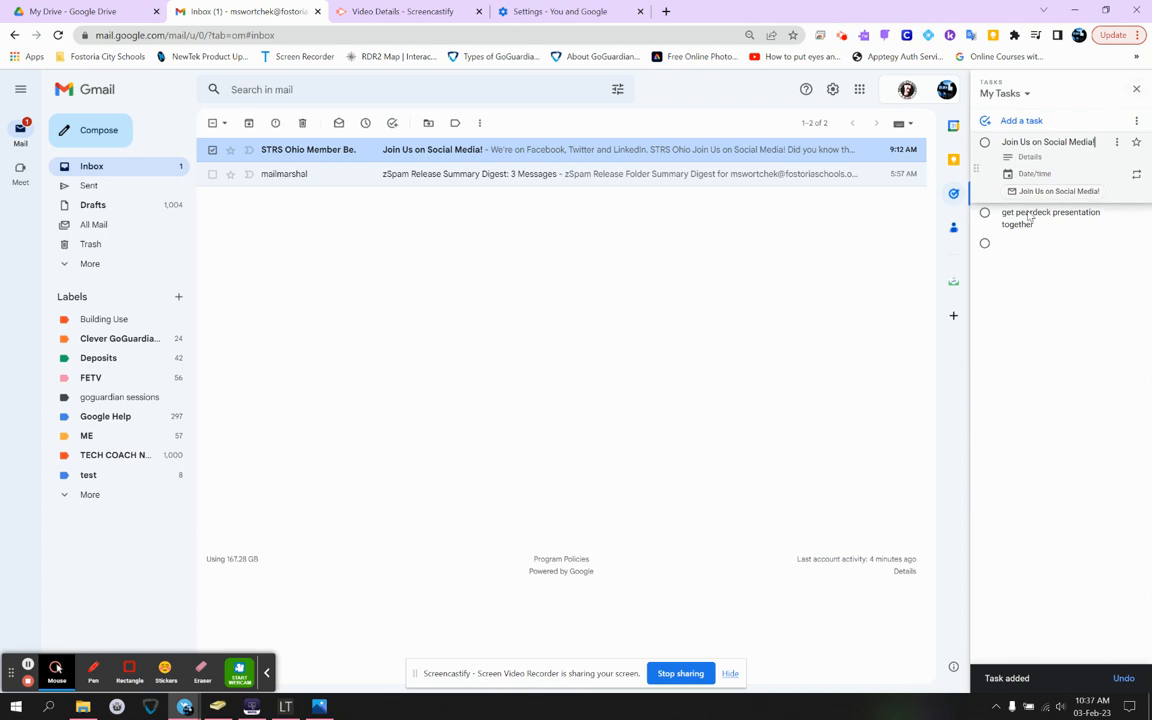
{"action": "left_click", "coordinate": [1134, 91]}
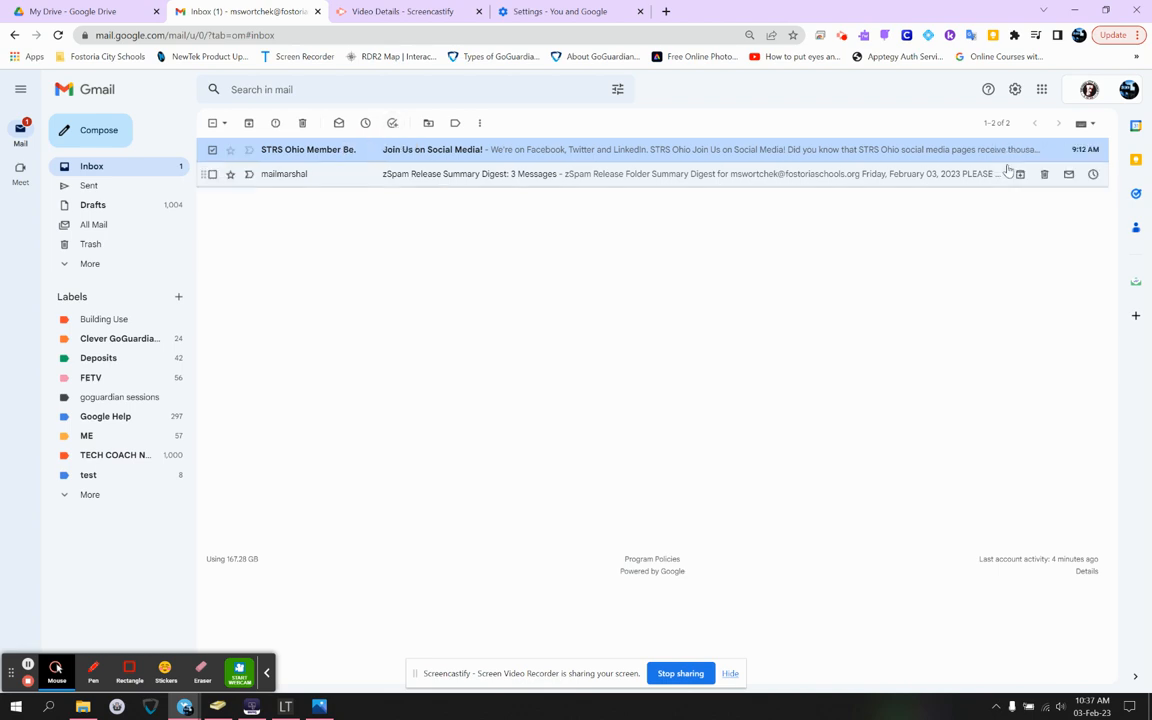
Open the Keep notes beside the inbox, look through the Tech Help 2 checklist, and close the notes.
{"action": "left_click", "coordinate": [1135, 160]}
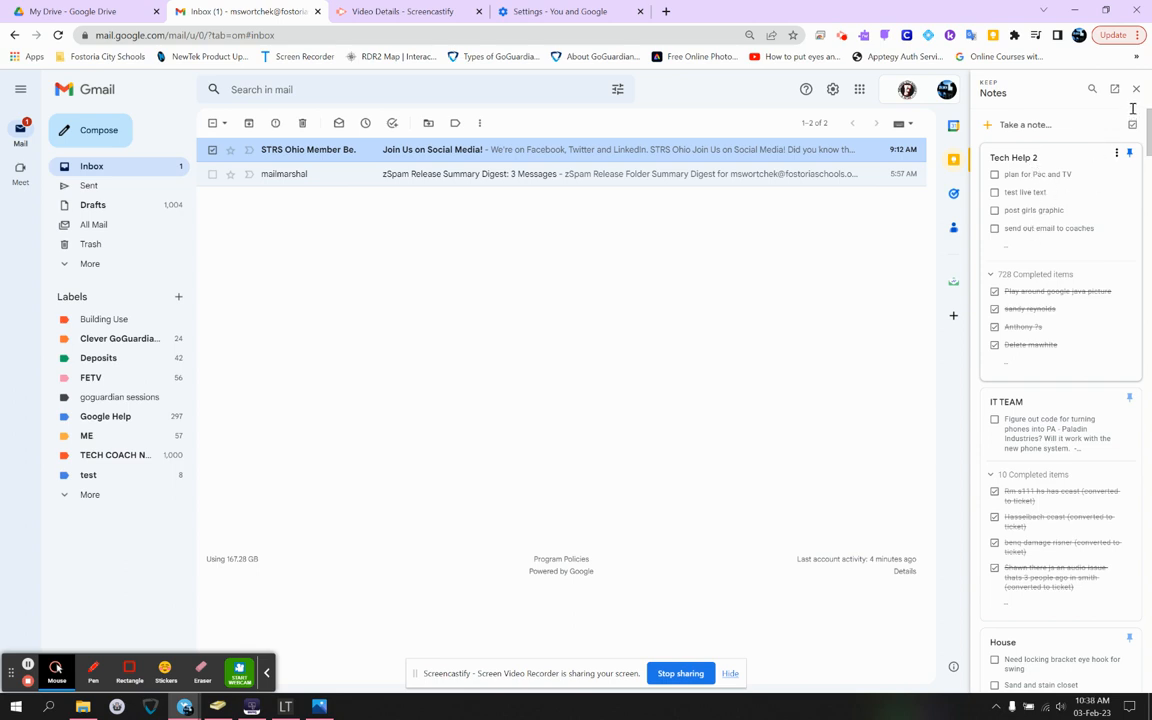
{"action": "left_click", "coordinate": [1038, 170]}
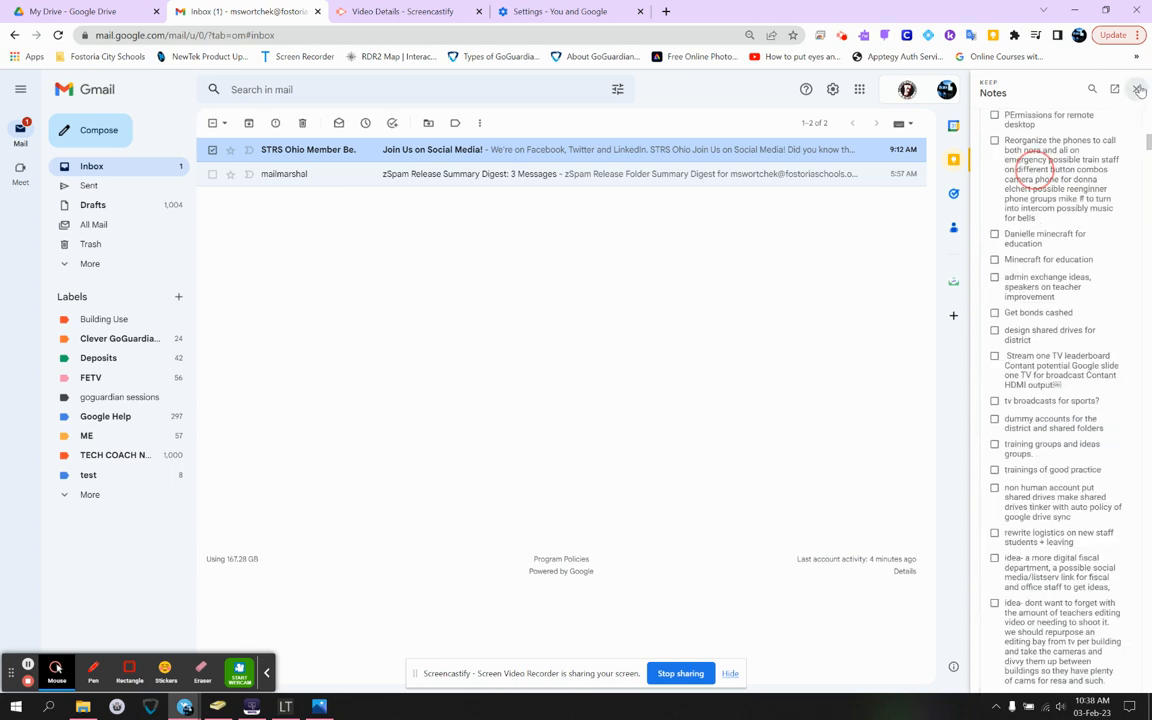
{"action": "left_click", "coordinate": [1138, 90]}
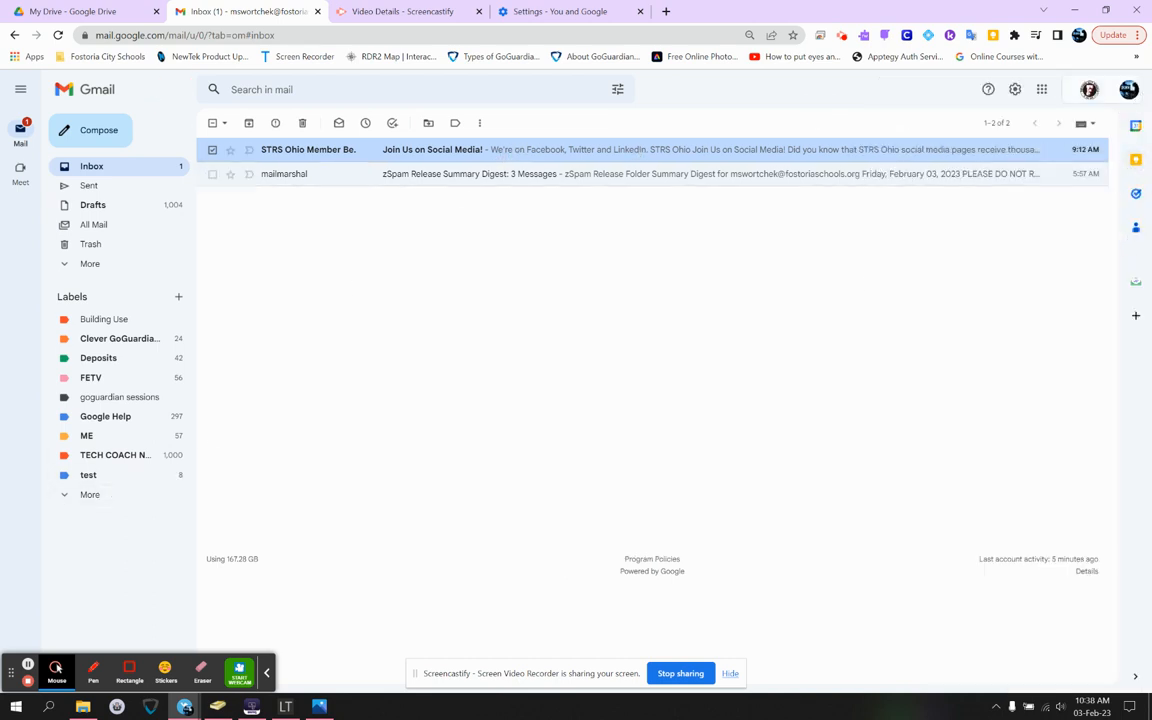
Look through the destinations the selected "Join Us on Social Media!" message can be moved to, and return to the inbox without moving it.
{"action": "left_click", "coordinate": [429, 123]}
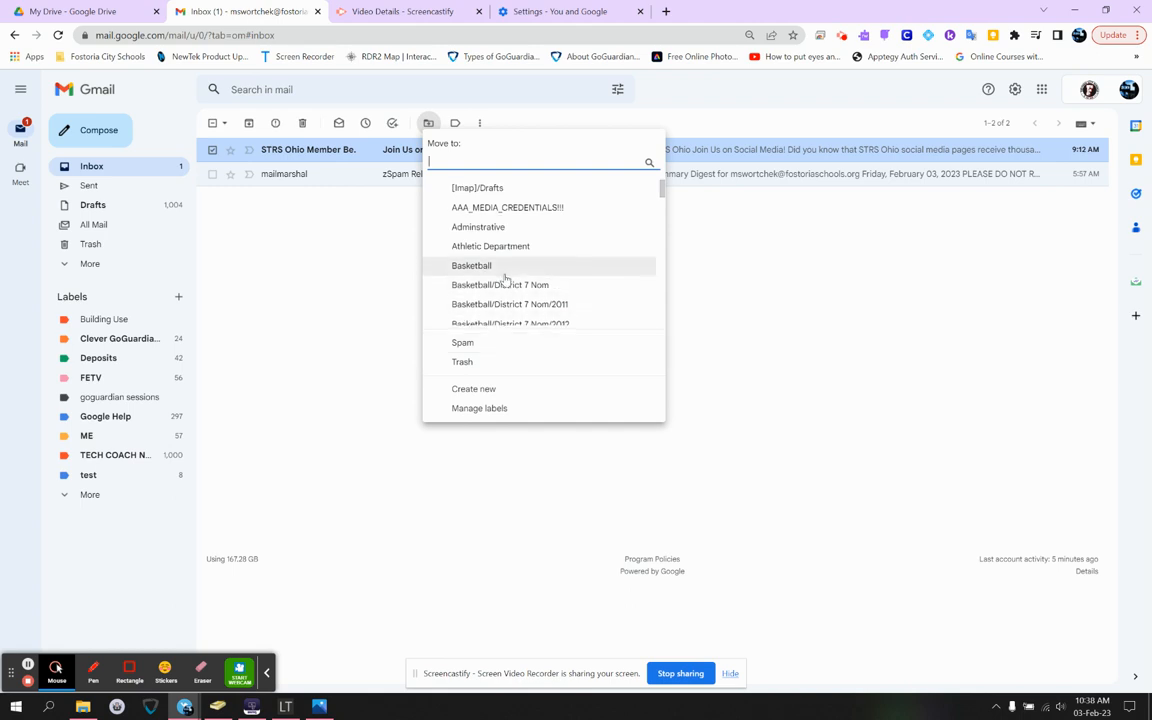
{"action": "scroll", "coordinate": [505, 280], "scroll_direction": "down", "scroll_amount": 5}
{"action": "scroll", "coordinate": [507, 275], "scroll_direction": "down", "scroll_amount": 5}
{"action": "scroll", "coordinate": [508, 260], "scroll_direction": "up", "scroll_amount": 4}
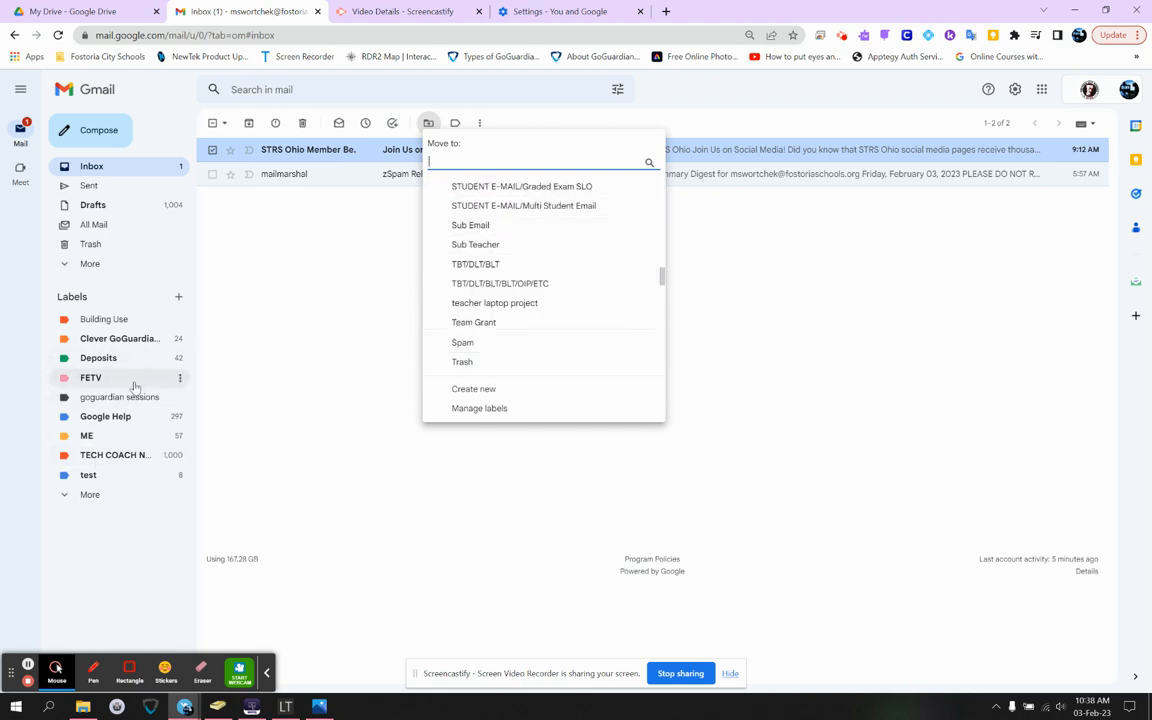
{"action": "left_click", "coordinate": [427, 124]}
{"action": "left_click", "coordinate": [427, 124]}
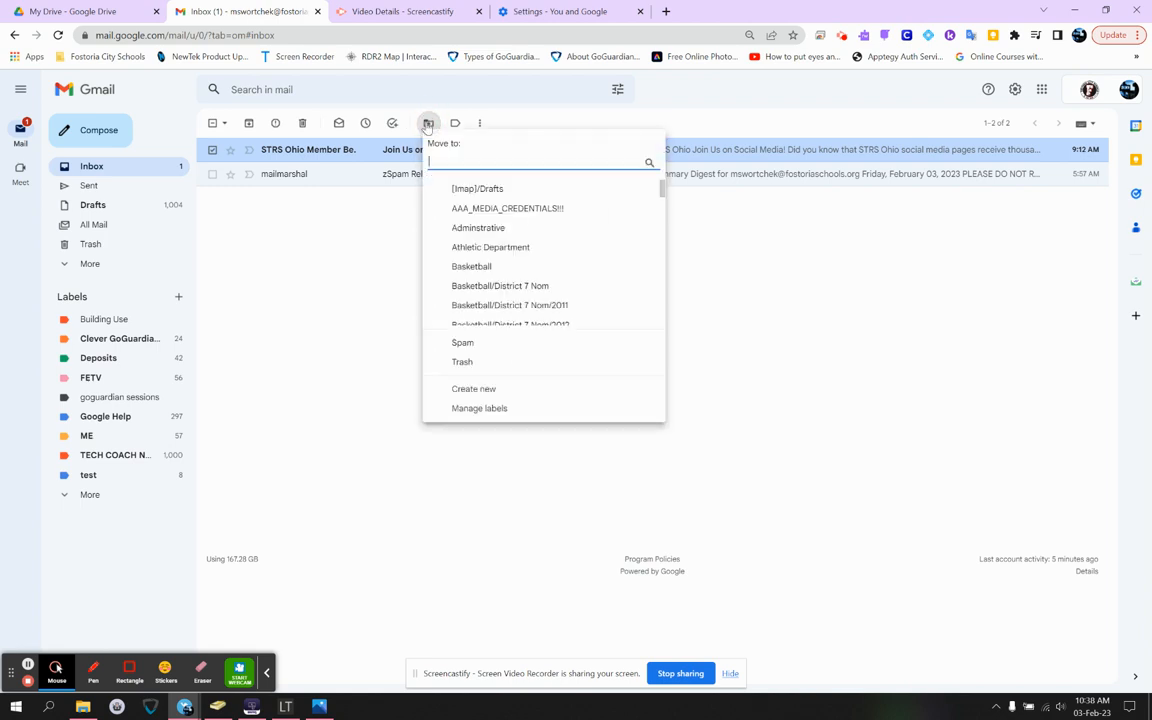
{"action": "left_click", "coordinate": [427, 124]}
{"action": "mouse_move", "coordinate": [420, 150]}
{"action": "left_mouse_down"}
{"action": "mouse_move", "coordinate": [193, 404]}
{"action": "mouse_move", "coordinate": [437, 149]}
{"action": "left_mouse_up"}
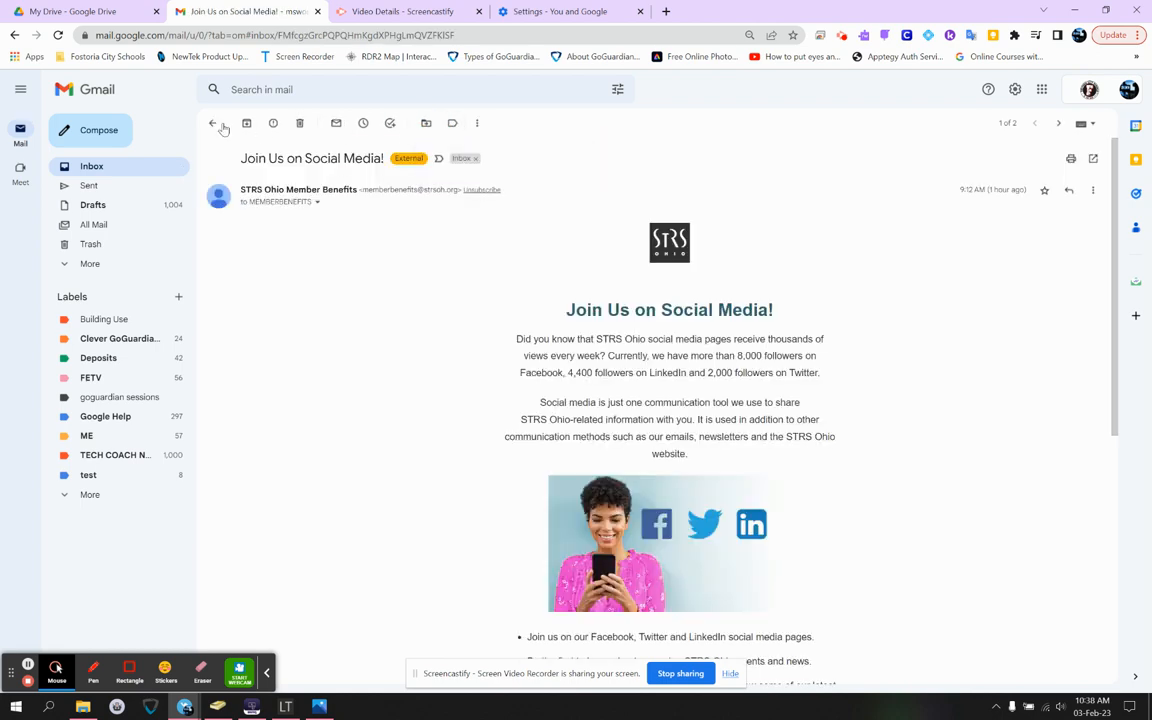
{"action": "left_click", "coordinate": [215, 124]}
View the label choices and the additional actions for the selected "Join Us on Social Media!" message, and dismiss both.
{"action": "left_click", "coordinate": [455, 123]}
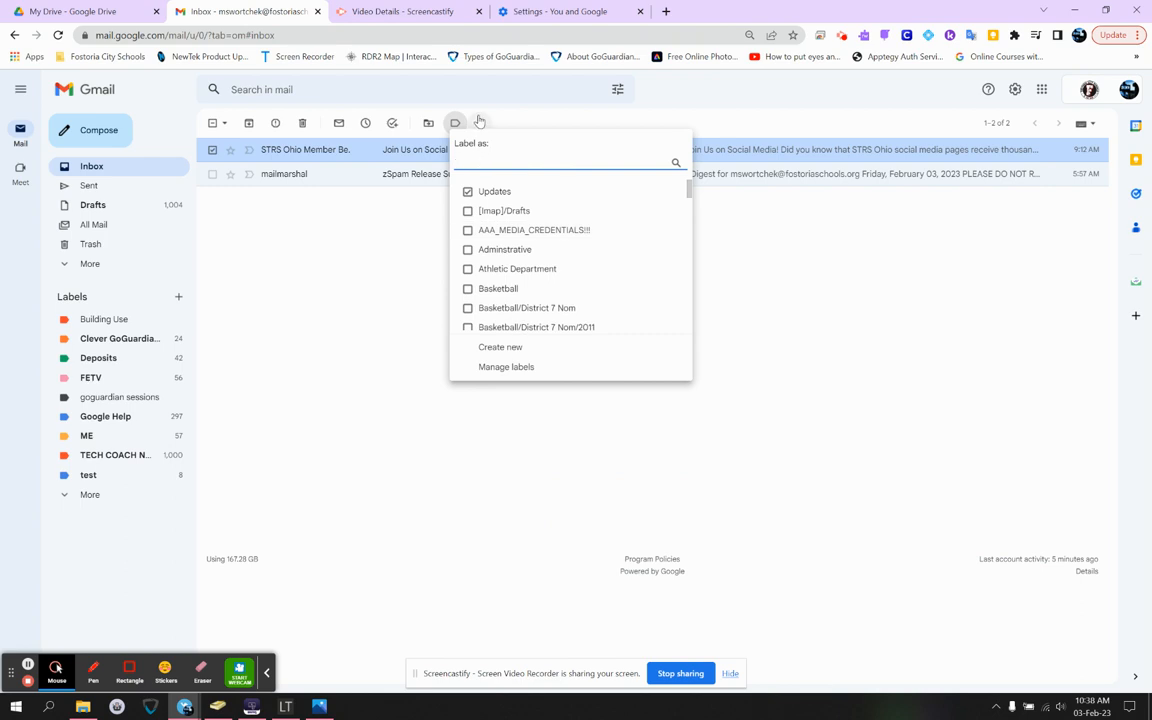
{"action": "left_click", "coordinate": [479, 122]}
{"action": "left_click", "coordinate": [479, 123]}
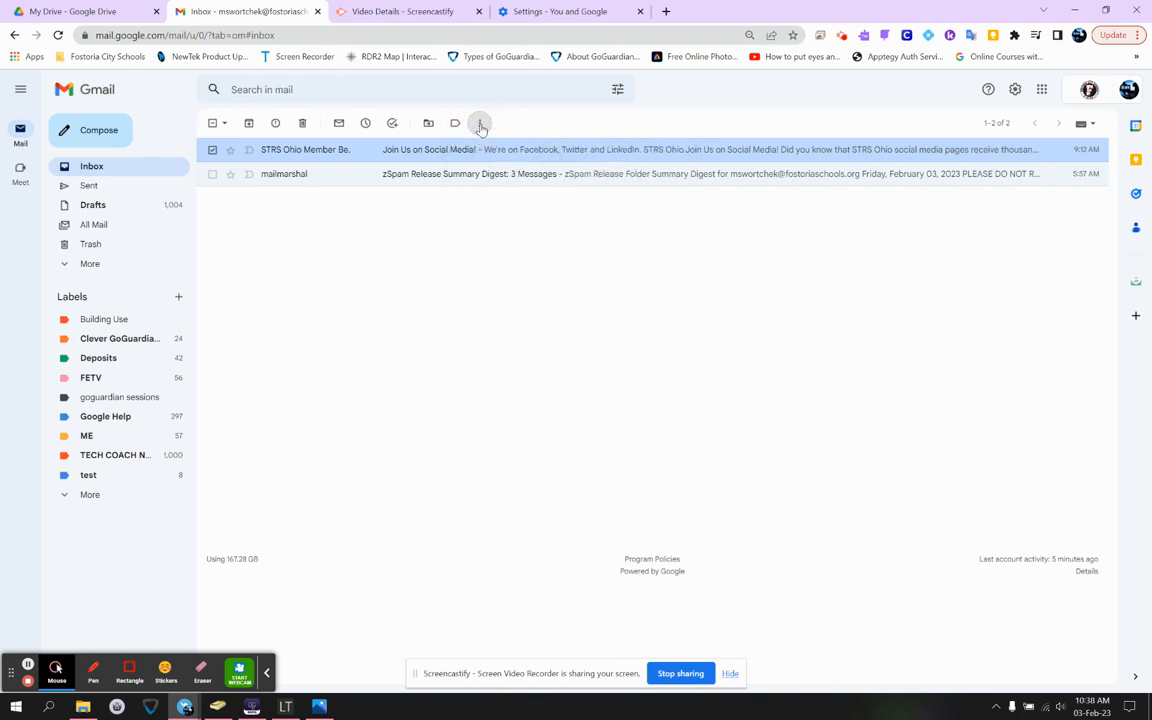
{"action": "left_click", "coordinate": [479, 123]}
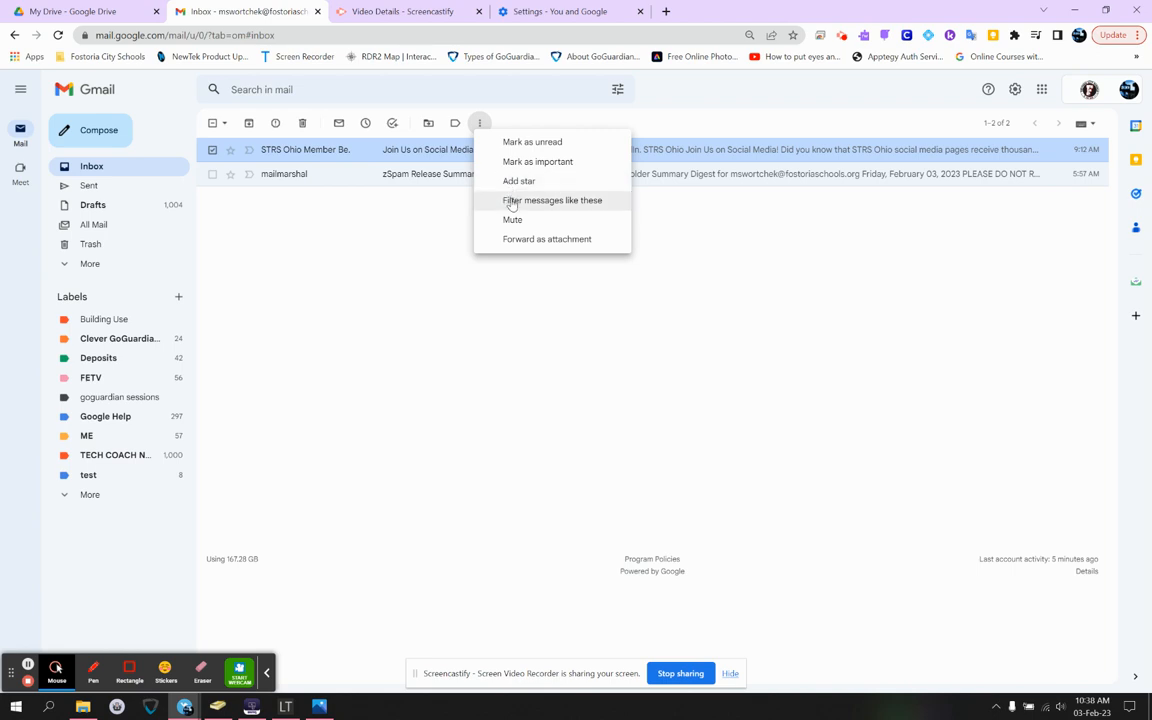
{"action": "left_click", "coordinate": [413, 265]}
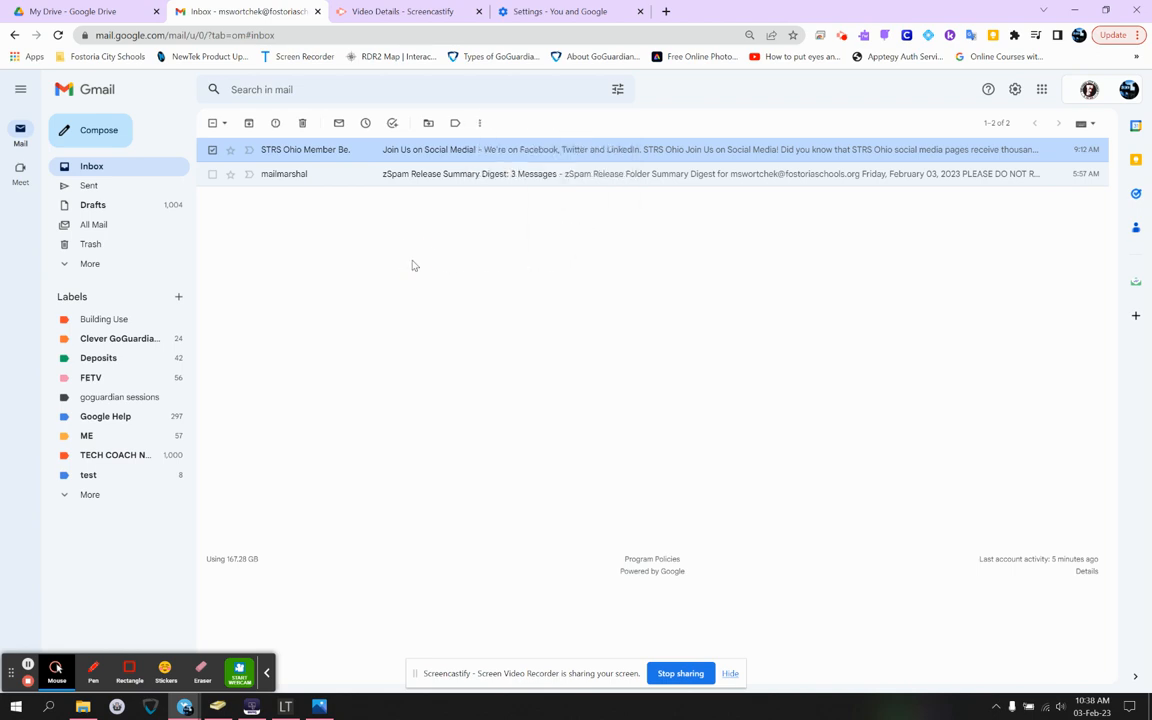
Deselect the "Join Us on Social Media!" message, check the additional actions offered without a selection, and reselect the message.
{"action": "left_click", "coordinate": [212, 150]}
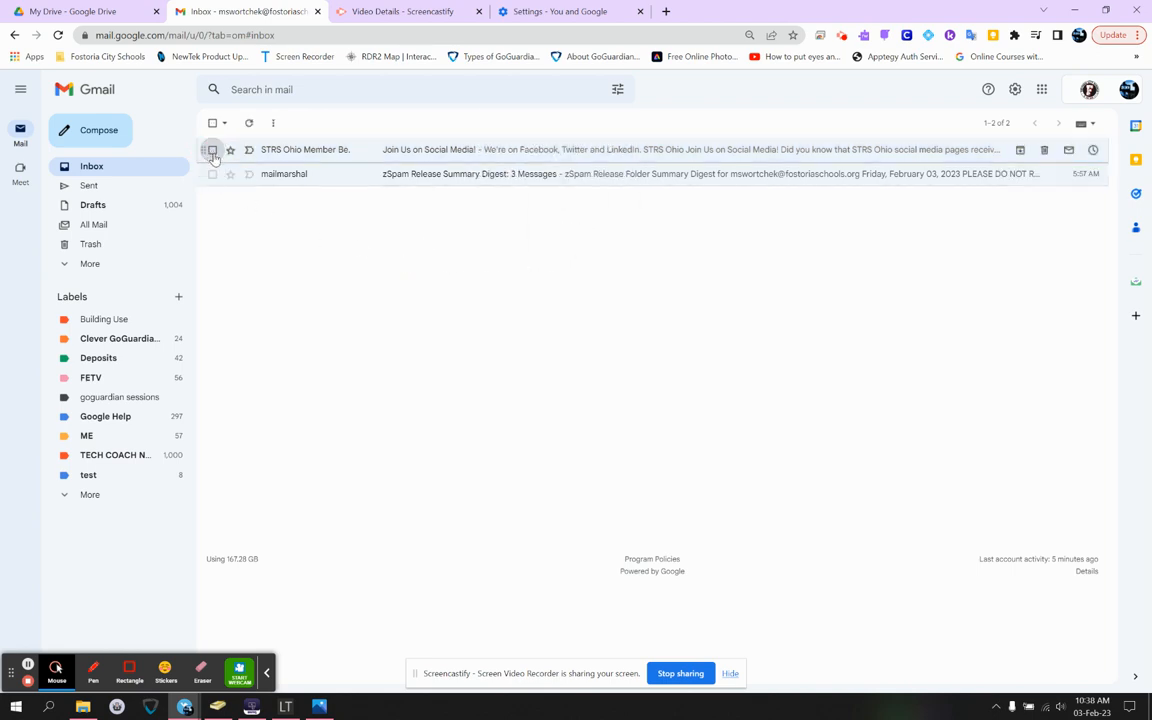
{"action": "left_click", "coordinate": [274, 122]}
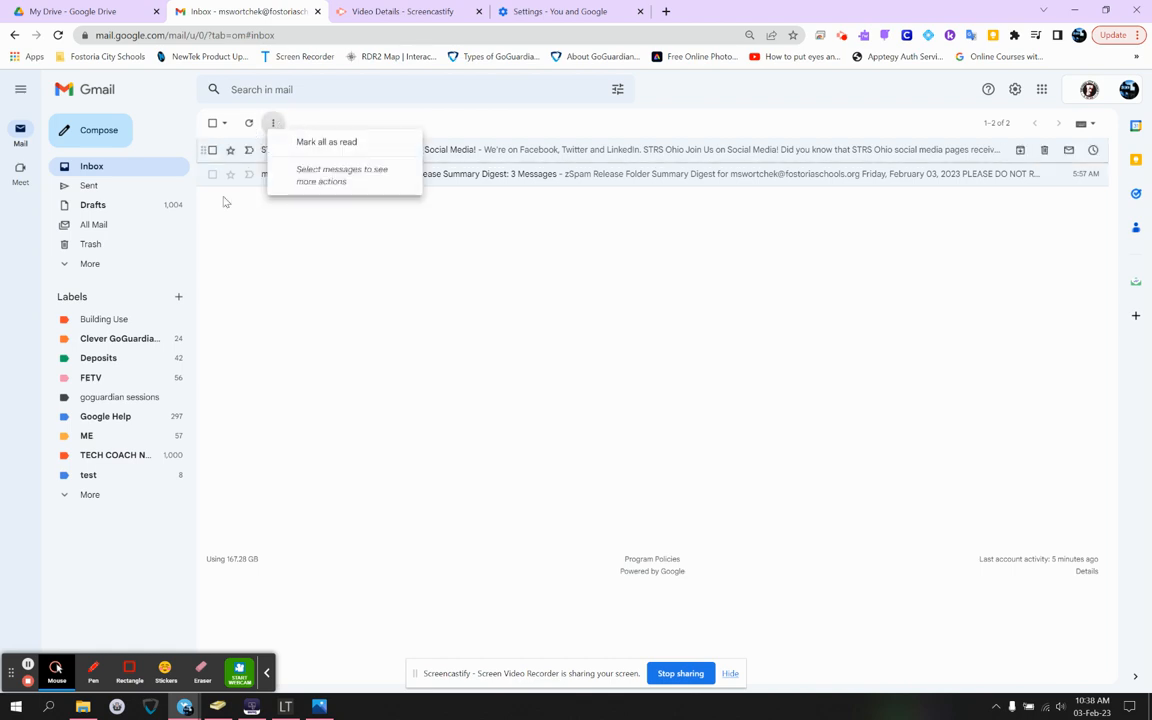
{"action": "left_click", "coordinate": [224, 202]}
{"action": "left_click", "coordinate": [212, 150]}
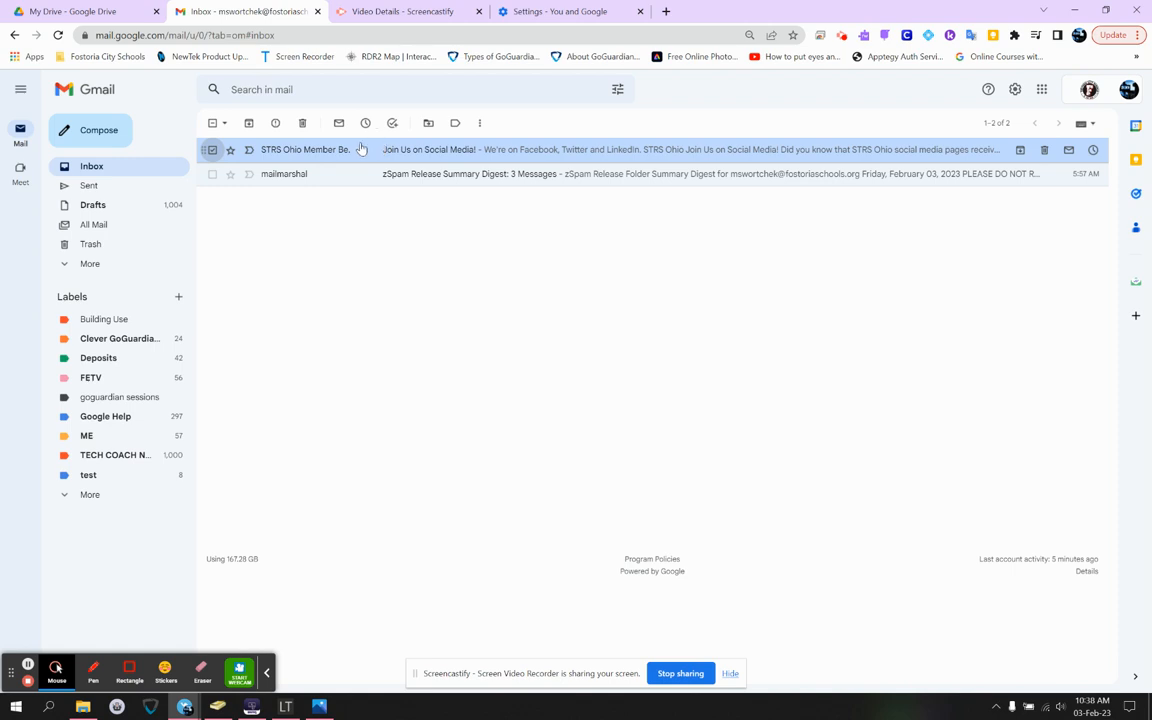
{"action": "left_click", "coordinate": [212, 150]}
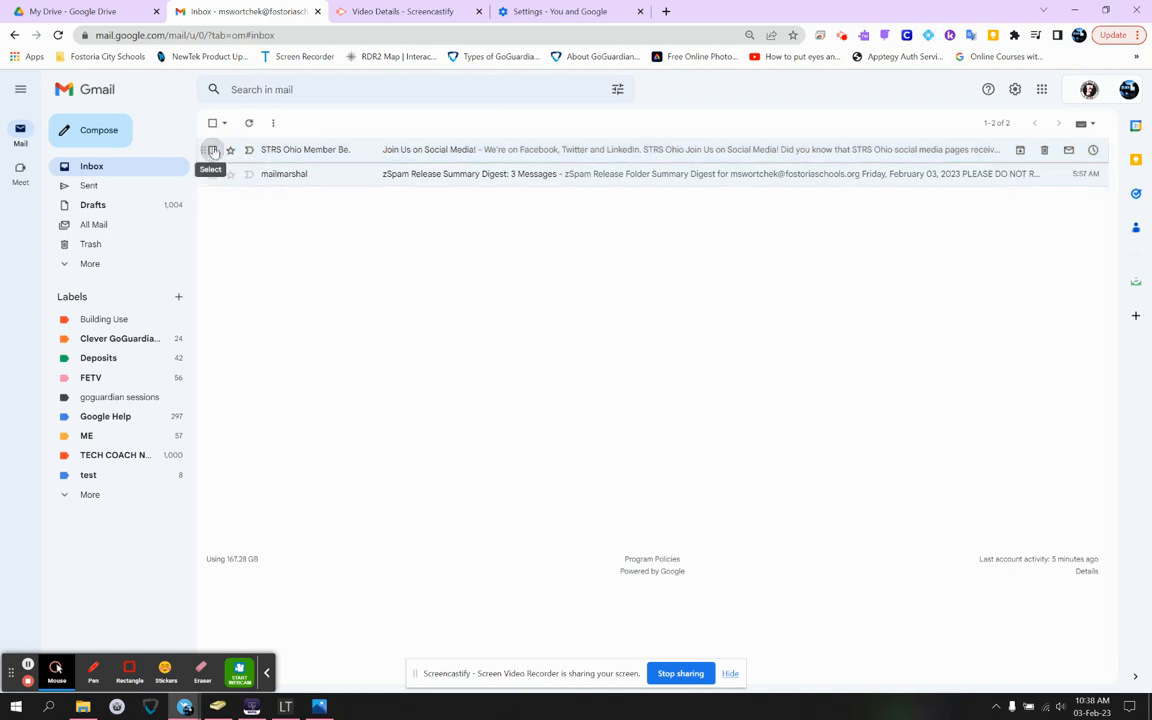
{"action": "left_click", "coordinate": [212, 150]}
Open the "Join Us on Social Media!" message, highlight part of the sender's e-mail address, and return to the inbox.
{"action": "left_click", "coordinate": [438, 155]}
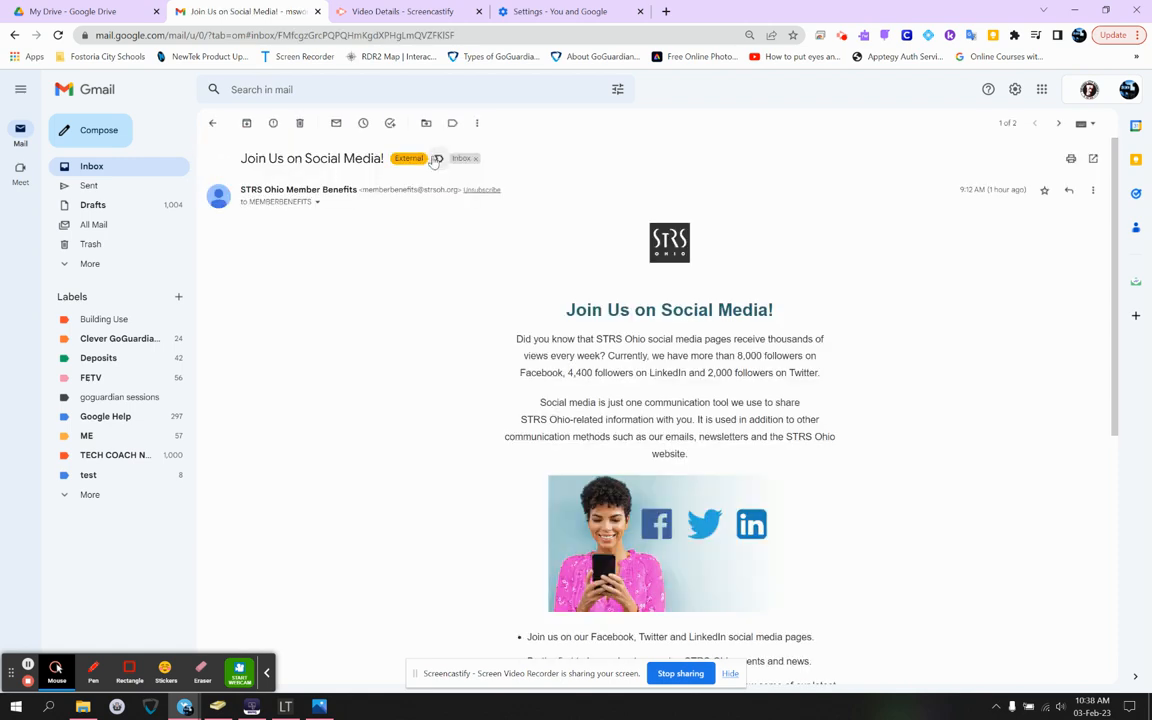
{"action": "left_click", "coordinate": [408, 192]}
{"action": "left_click_drag", "start_coordinate": [410, 192], "coordinate": [434, 192]}
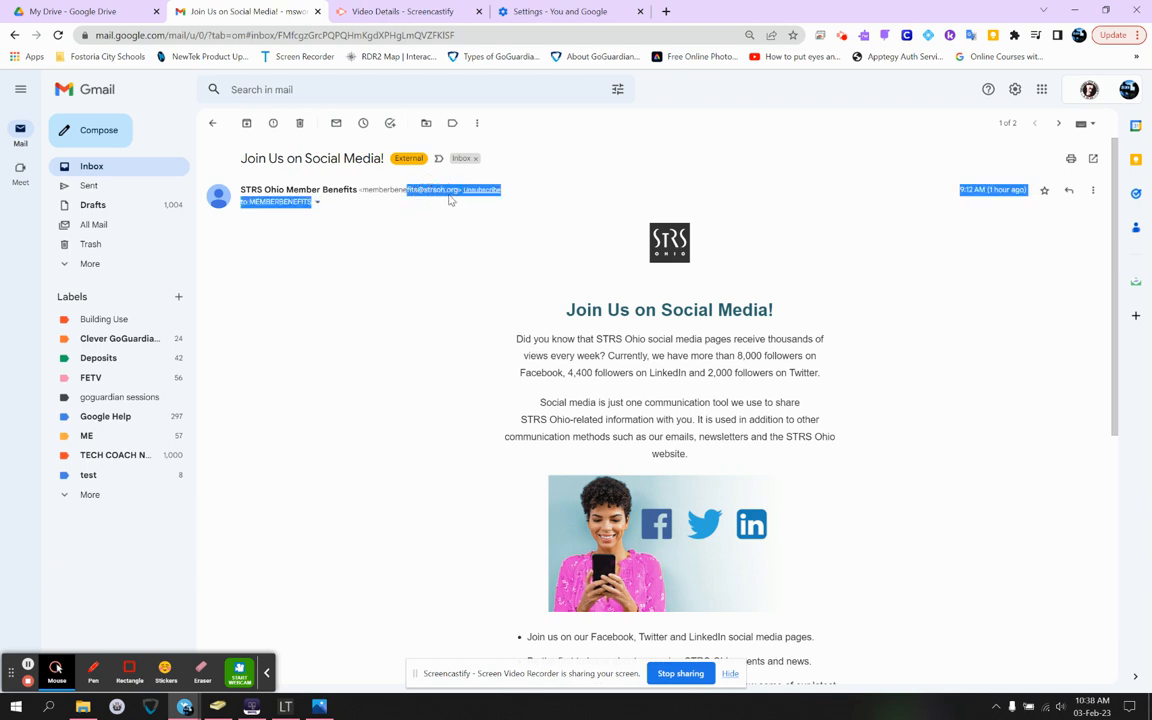
{"action": "left_click", "coordinate": [211, 123]}
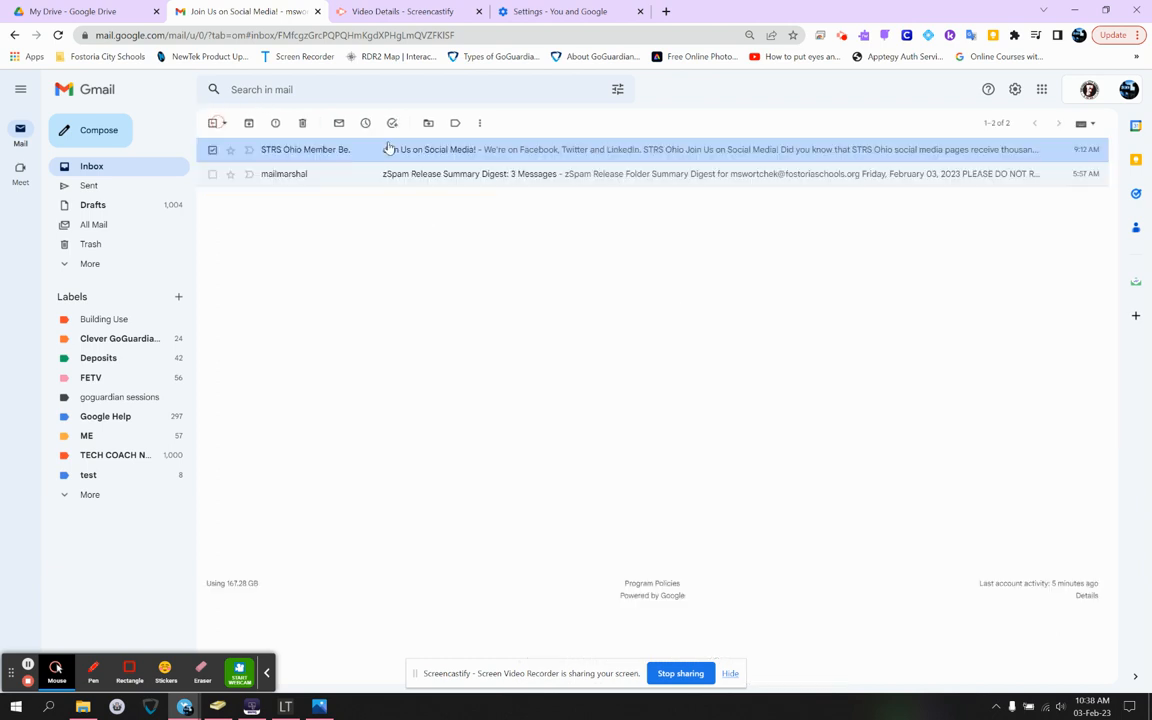
Start a filter for messages like the selected one, keeping the sender's address as the only criterion, and proceed to the filter actions.
{"action": "left_click", "coordinate": [478, 124]}
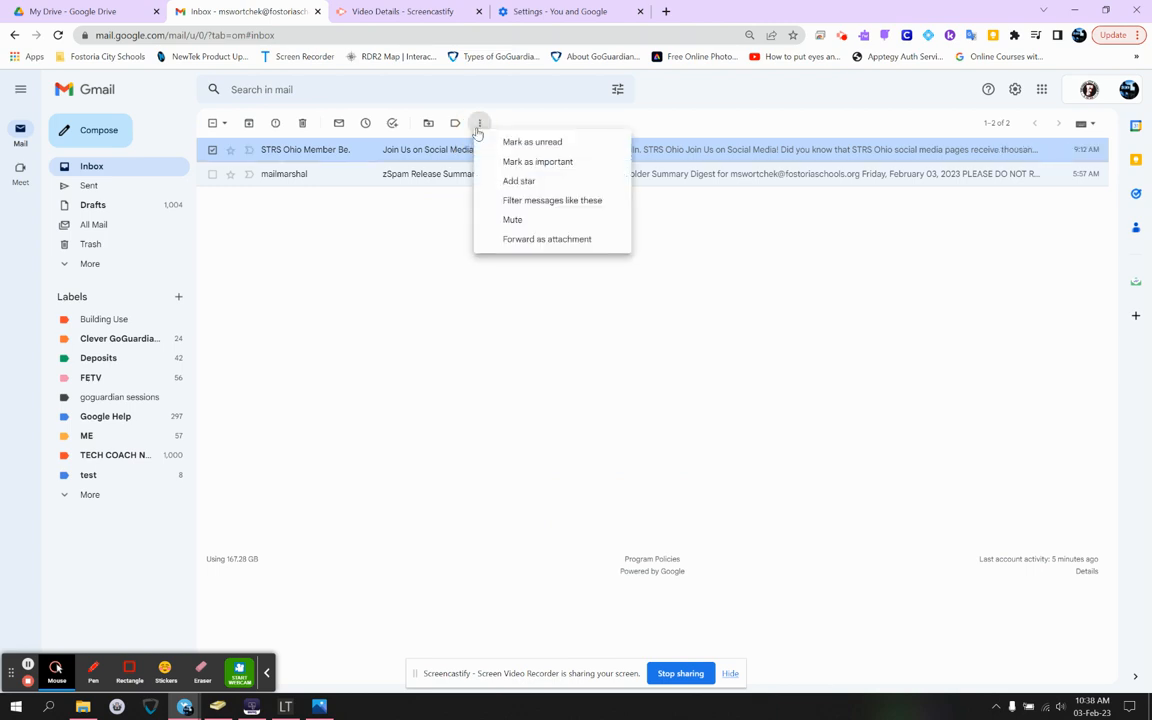
{"action": "left_click", "coordinate": [532, 201]}
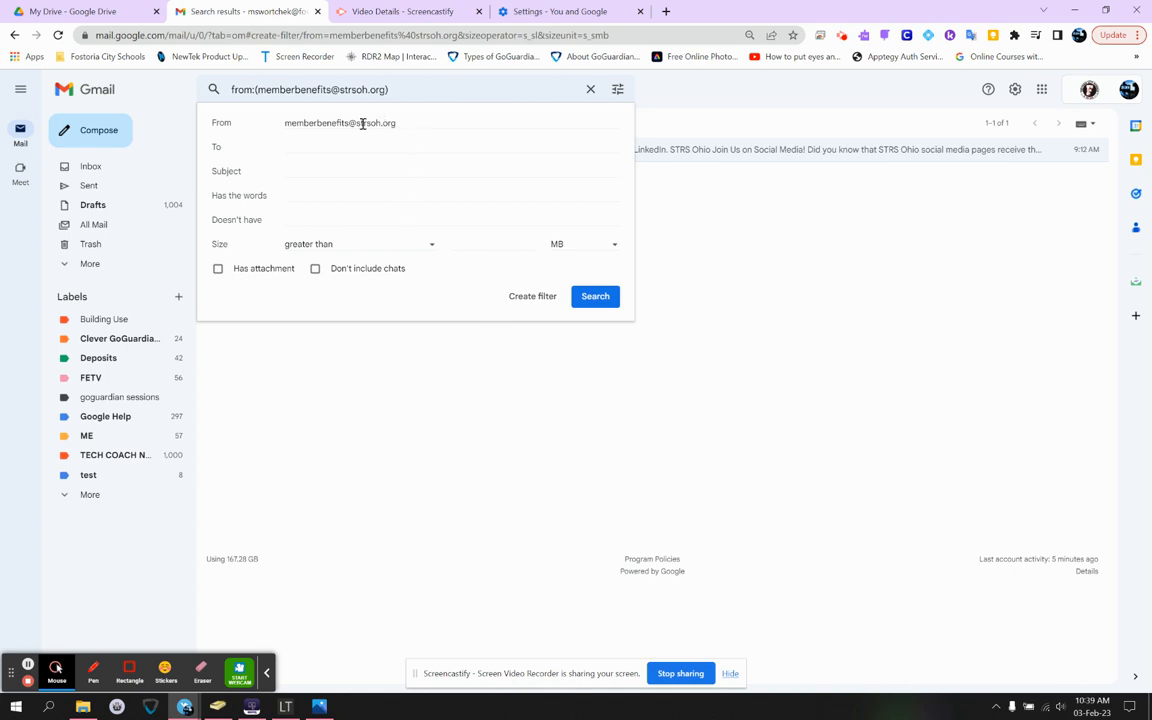
{"action": "left_click_drag", "start_coordinate": [412, 127], "coordinate": [287, 127]}
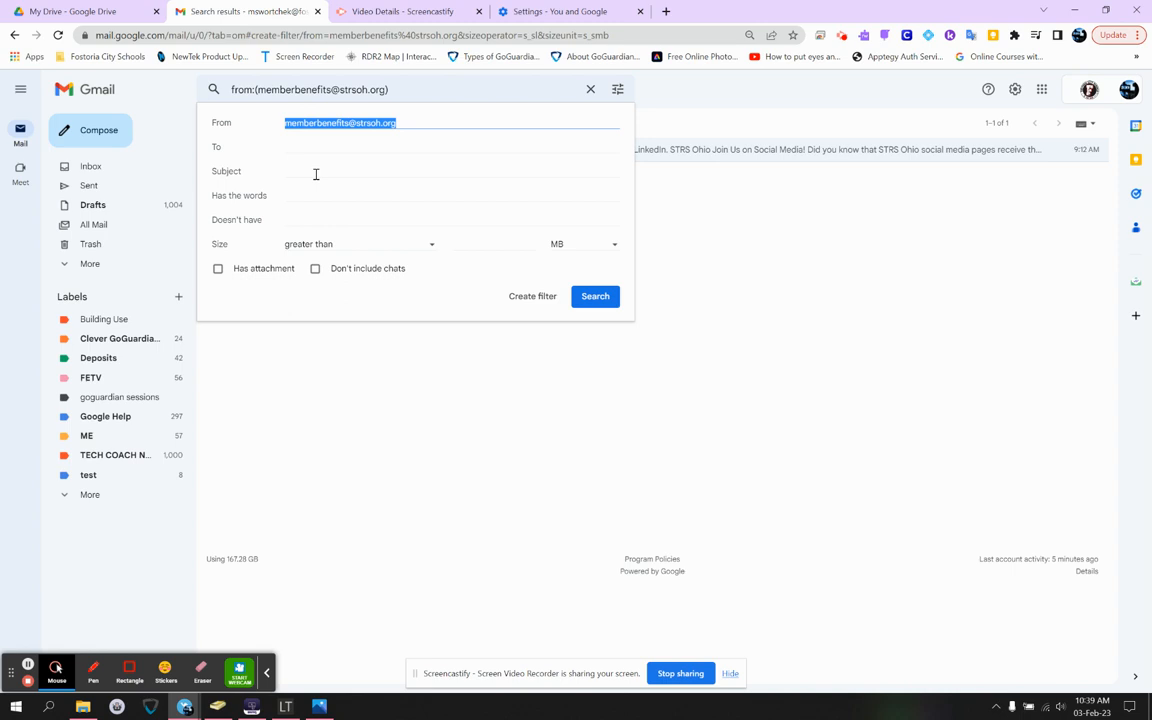
{"action": "left_click", "coordinate": [323, 196]}
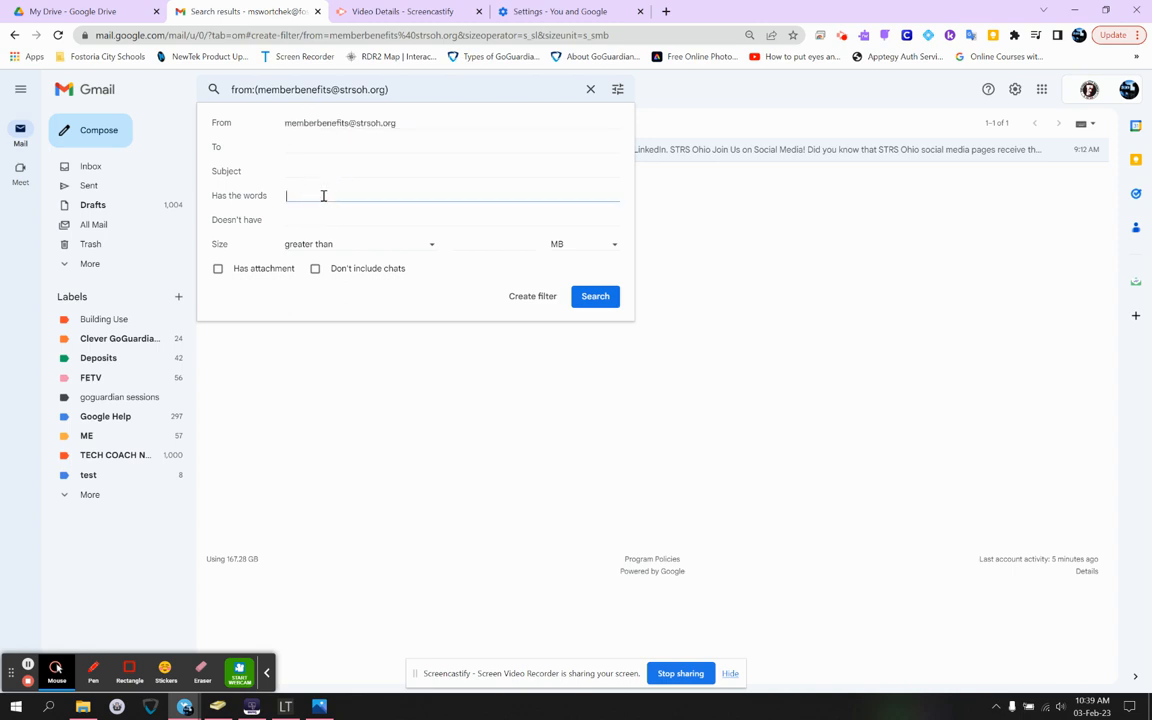
{"action": "left_click", "coordinate": [434, 123]}
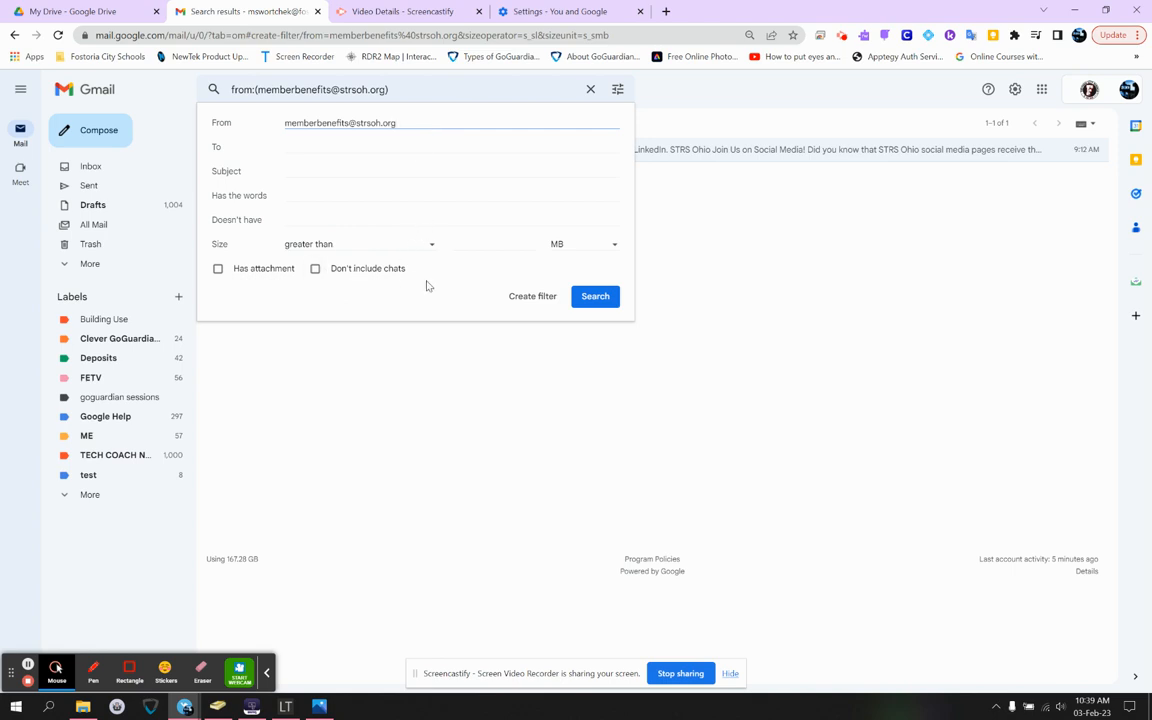
{"action": "left_click", "coordinate": [537, 300]}
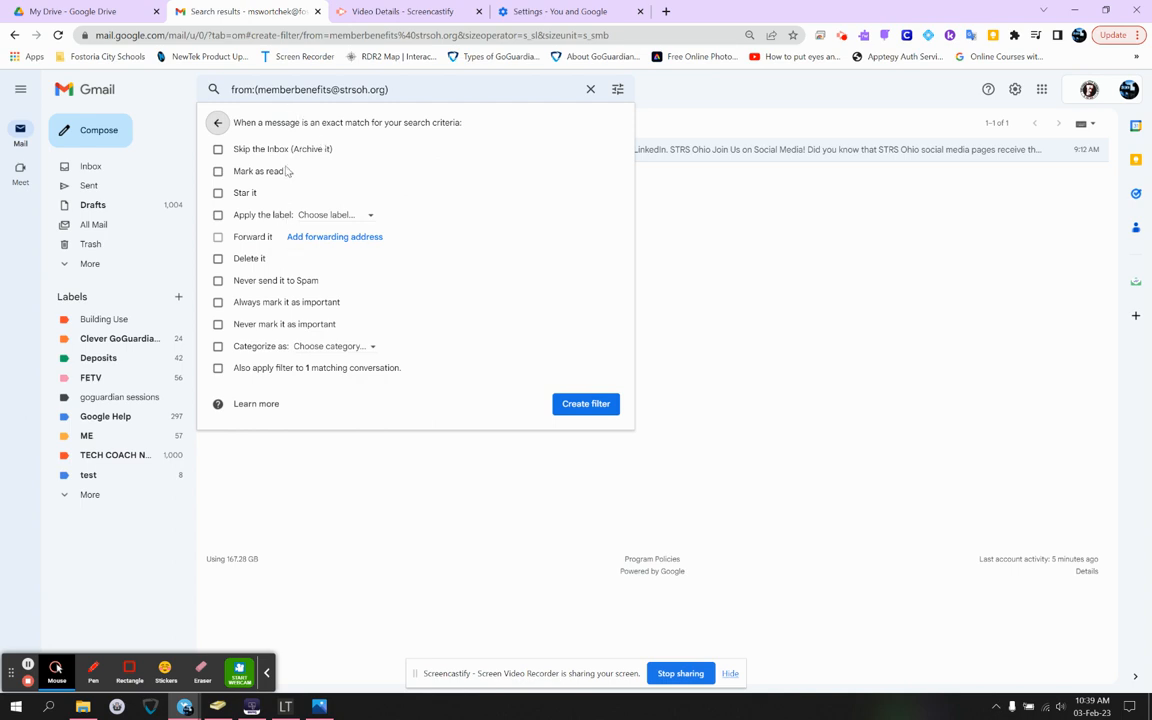
Create the filter with actions to skip the inbox and apply a new label named STRS.
{"action": "left_click", "coordinate": [276, 148]}
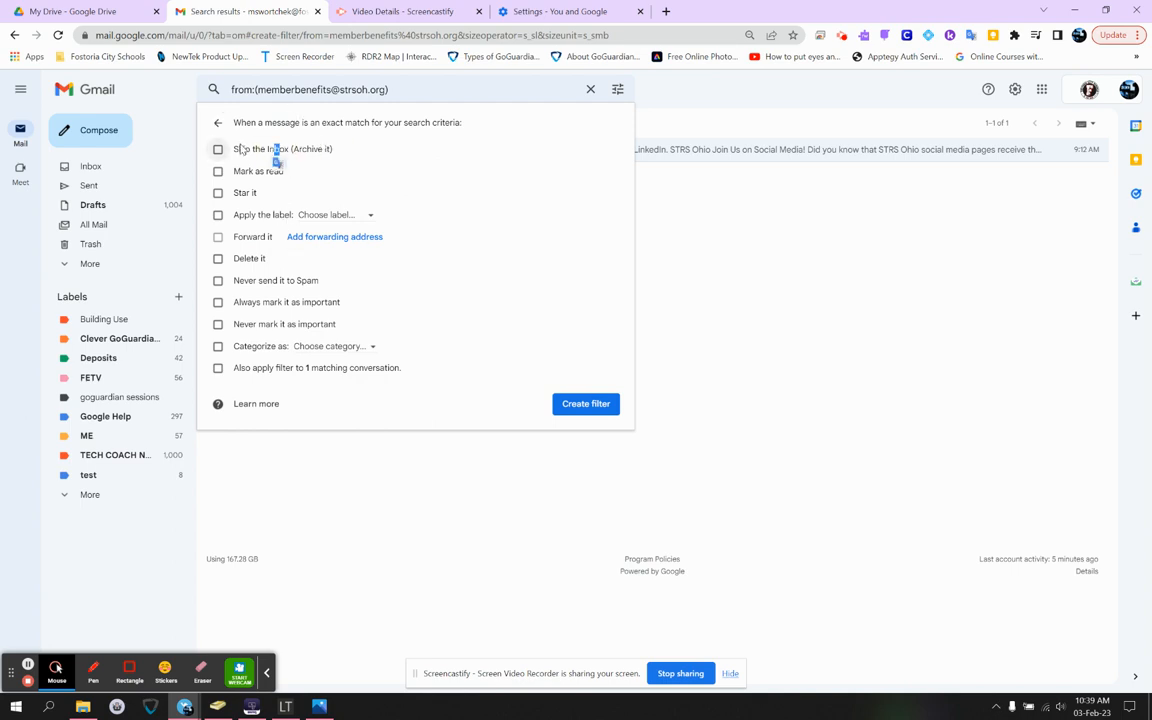
{"action": "left_click", "coordinate": [218, 214]}
{"action": "left_click", "coordinate": [311, 216]}
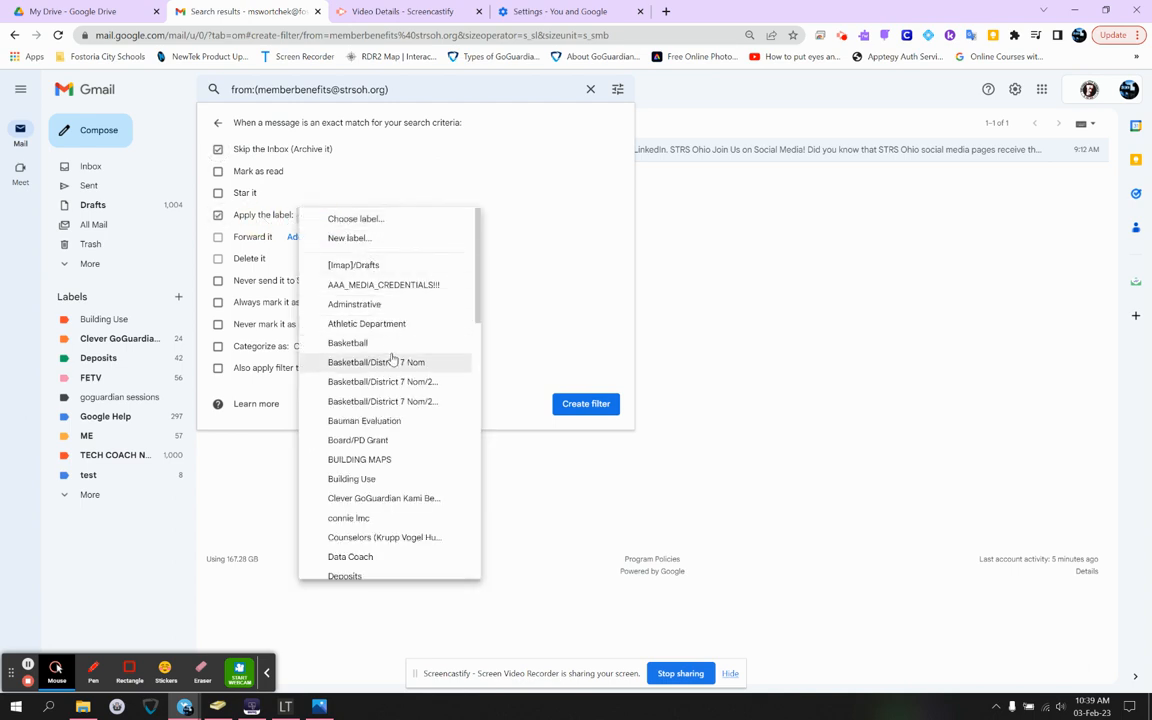
{"action": "scroll", "coordinate": [392, 330], "scroll_direction": "down", "scroll_amount": 3}
{"action": "scroll", "coordinate": [392, 359], "scroll_direction": "down", "scroll_amount": 10}
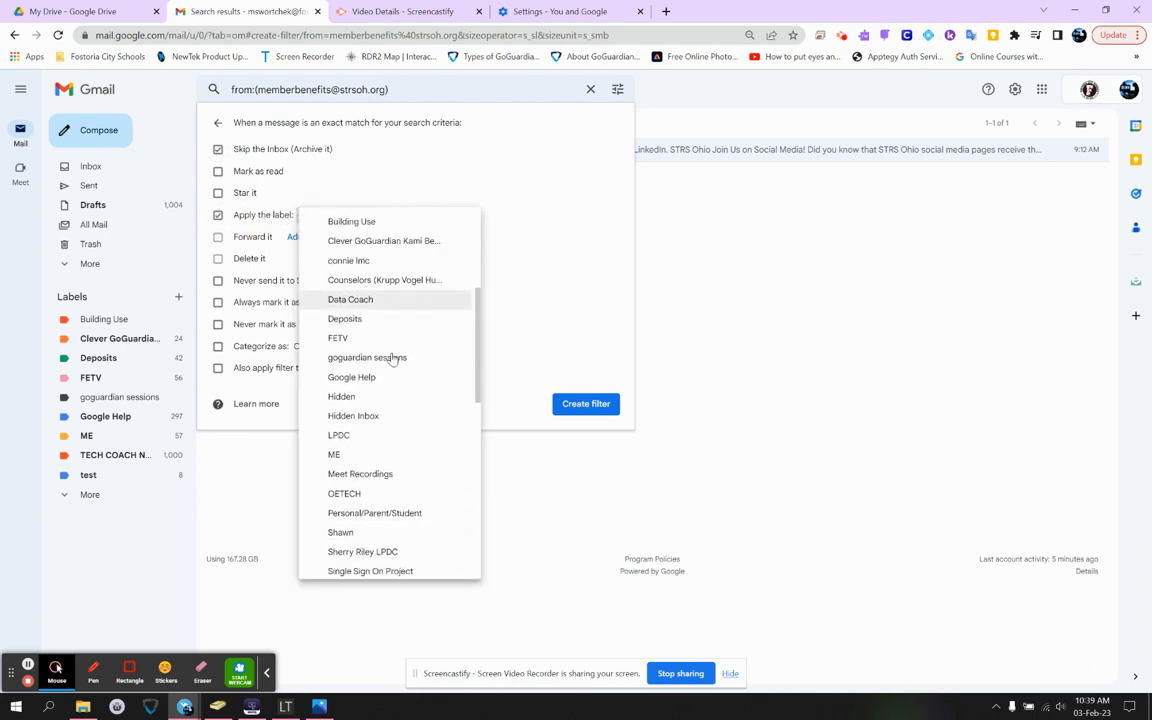
{"action": "scroll", "coordinate": [395, 400], "scroll_direction": "down", "scroll_amount": 5}
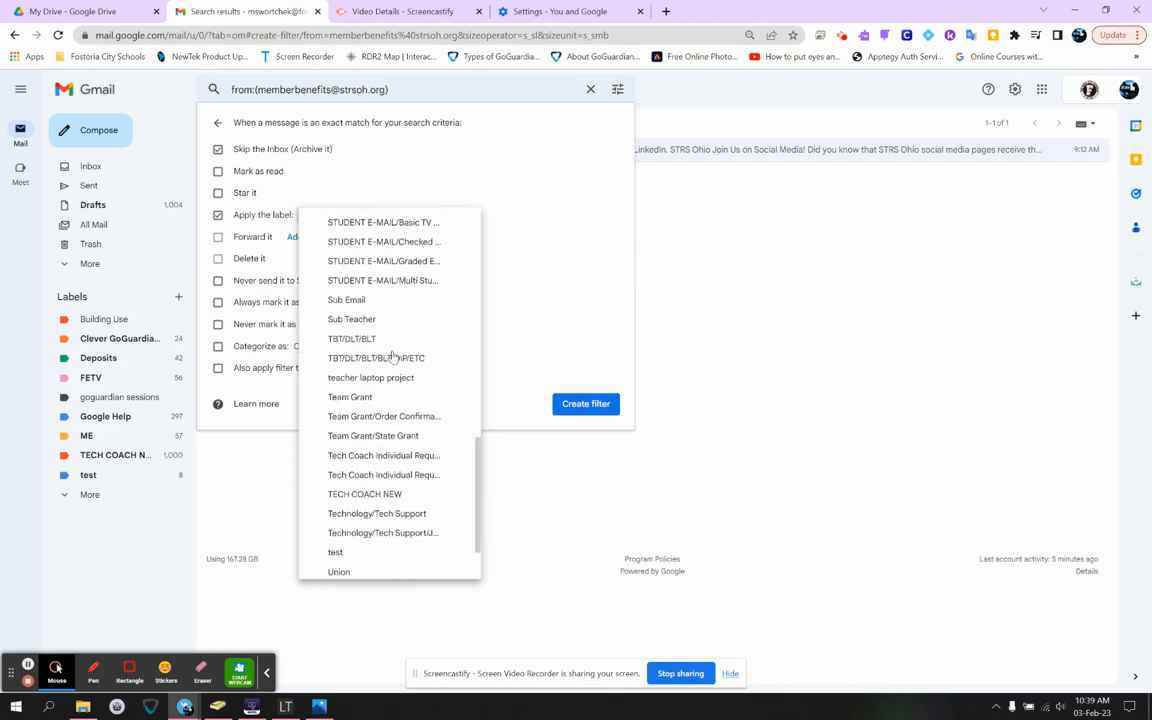
{"action": "scroll", "coordinate": [402, 553], "scroll_direction": "down", "scroll_amount": 2}
{"action": "scroll", "coordinate": [403, 555], "scroll_direction": "up", "scroll_amount": 15}
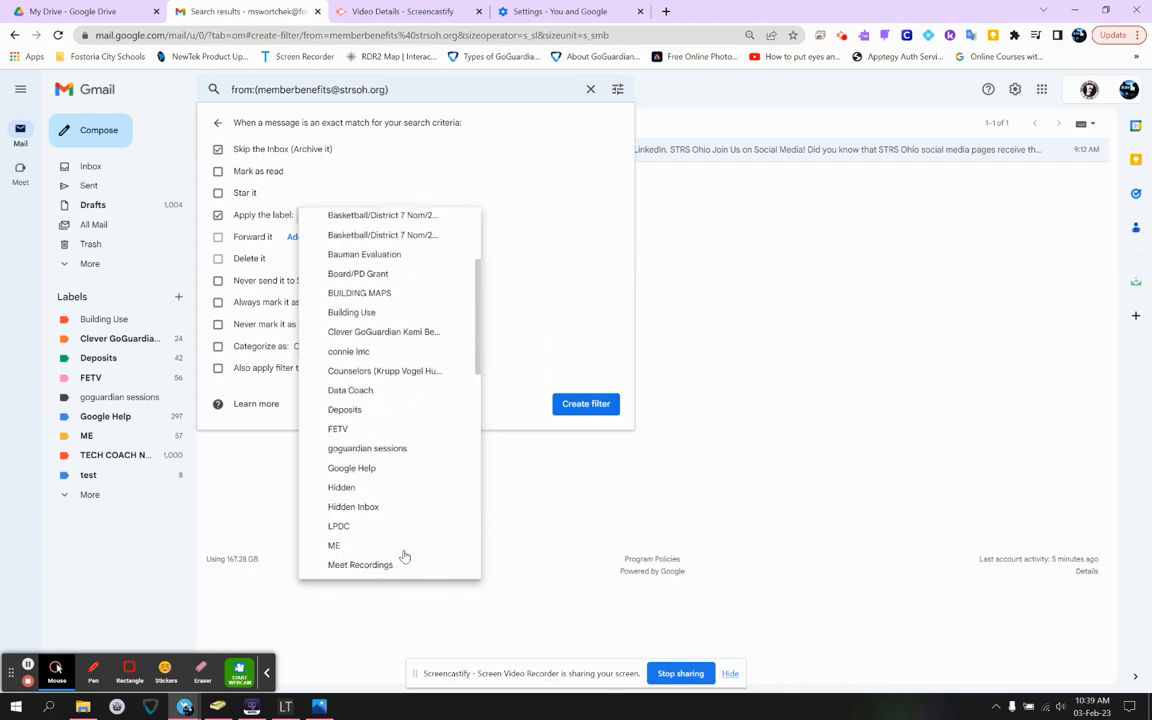
{"action": "left_click", "coordinate": [434, 246]}
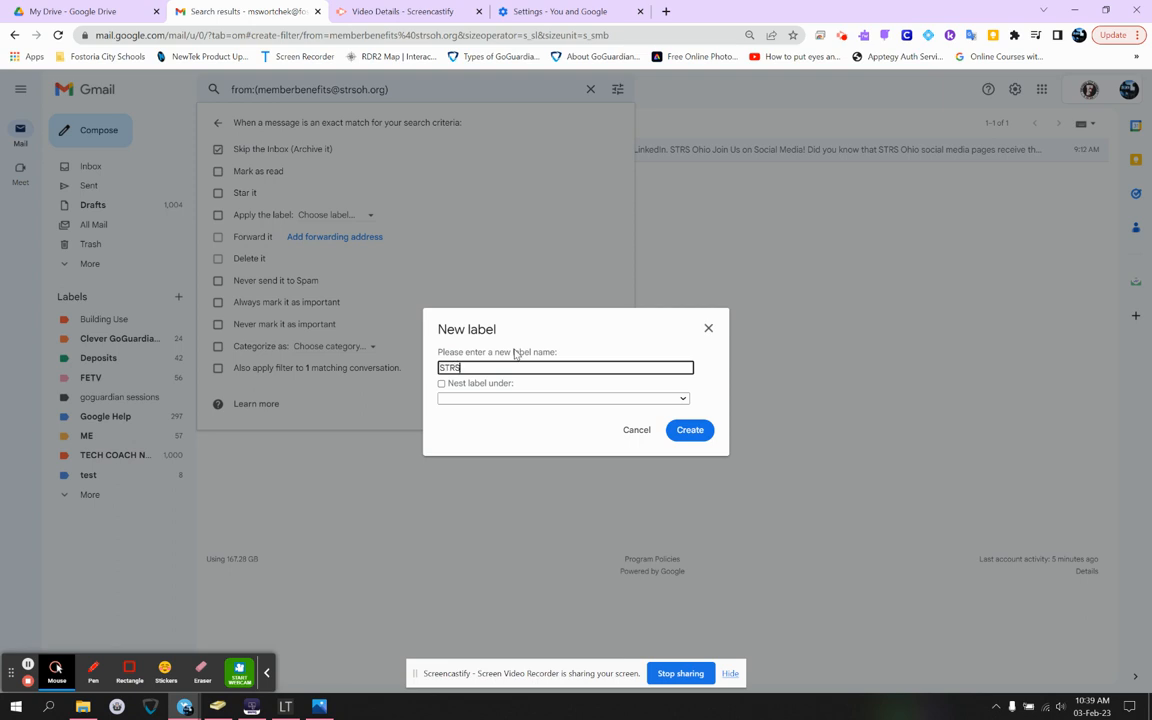
{"action": "left_click", "coordinate": [681, 429]}
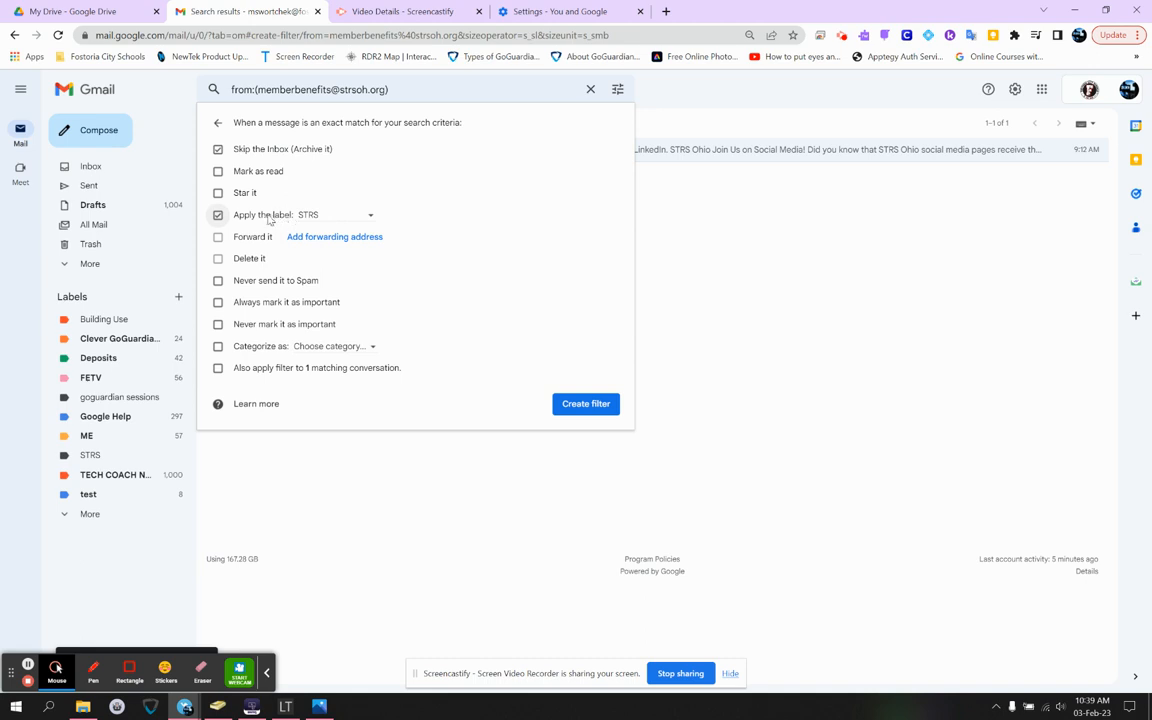
{"action": "left_click", "coordinate": [587, 405]}
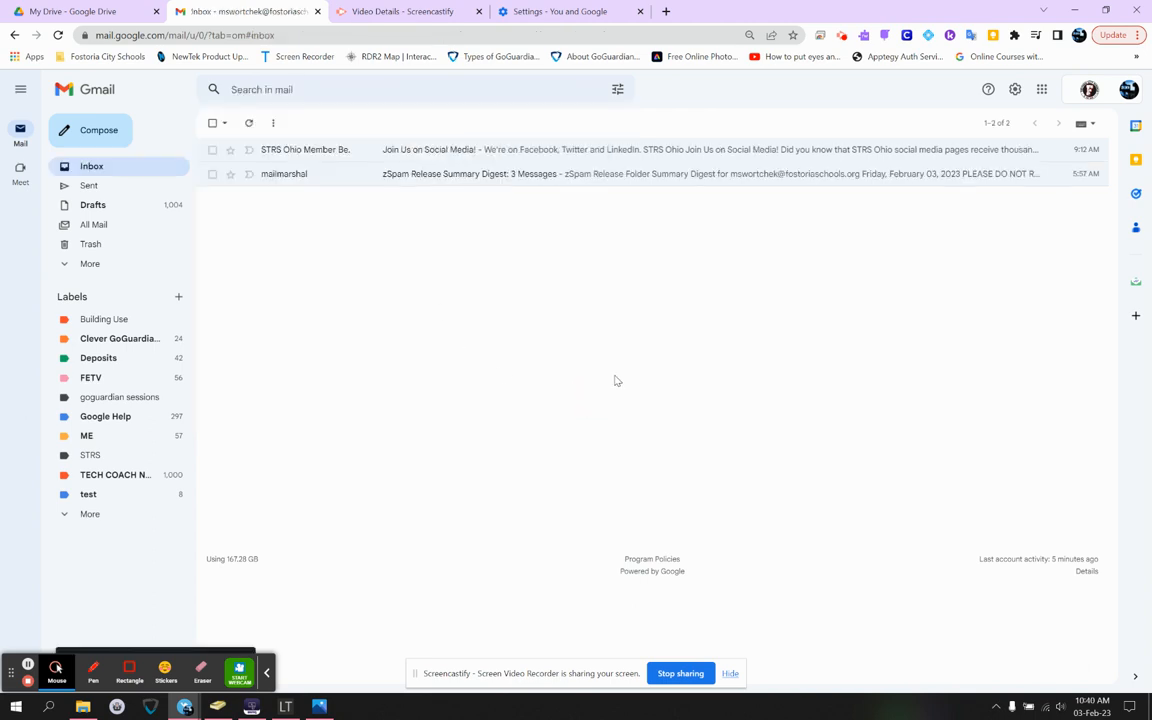
Expand the label list and open the STRS label to view its messages.
{"action": "left_click", "coordinate": [139, 513]}
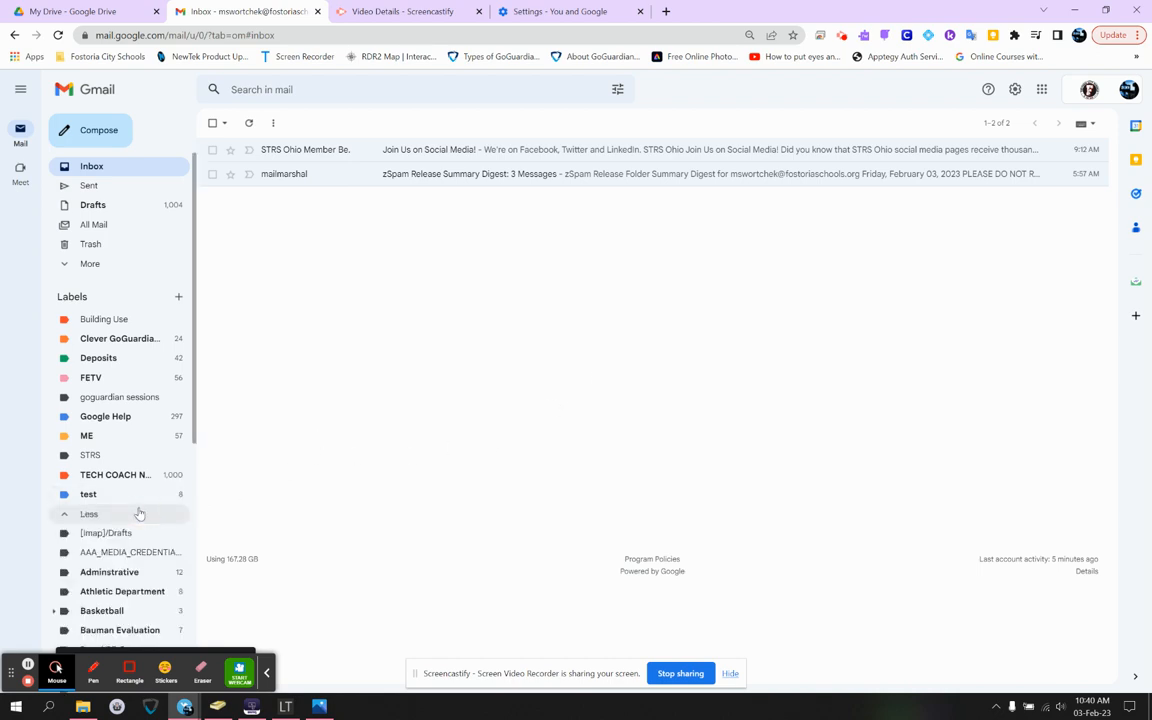
{"action": "left_click", "coordinate": [90, 455]}
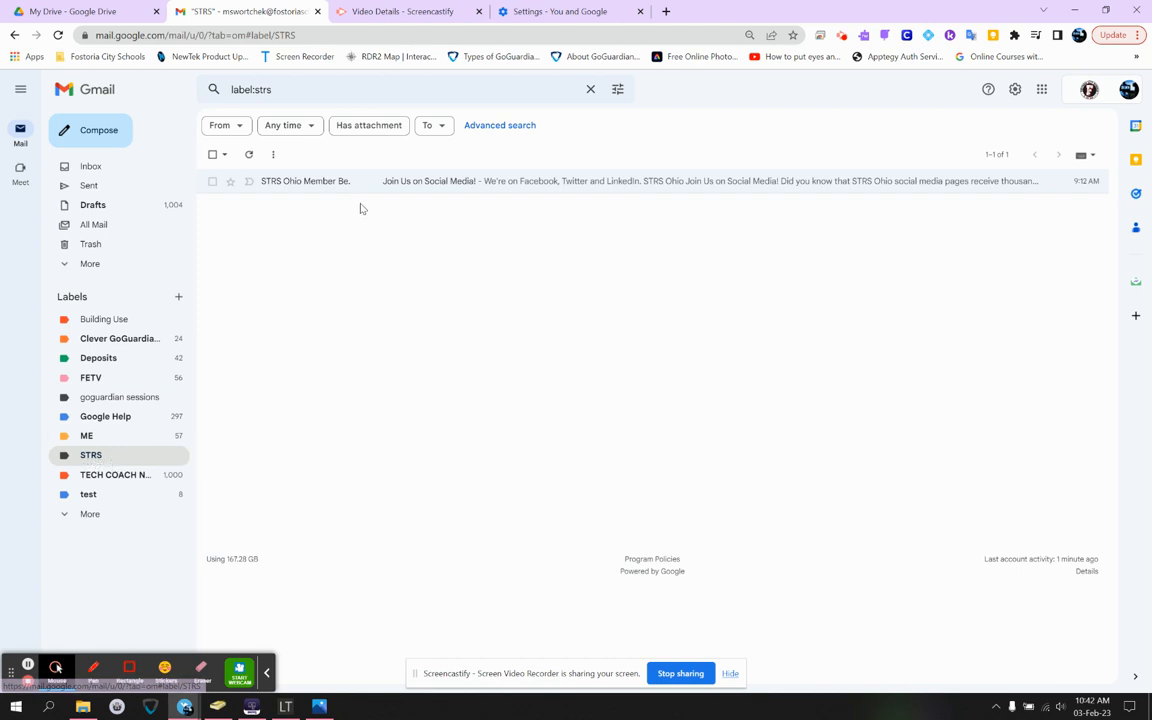
{"action": "mouse_move", "coordinate": [345, 190]}
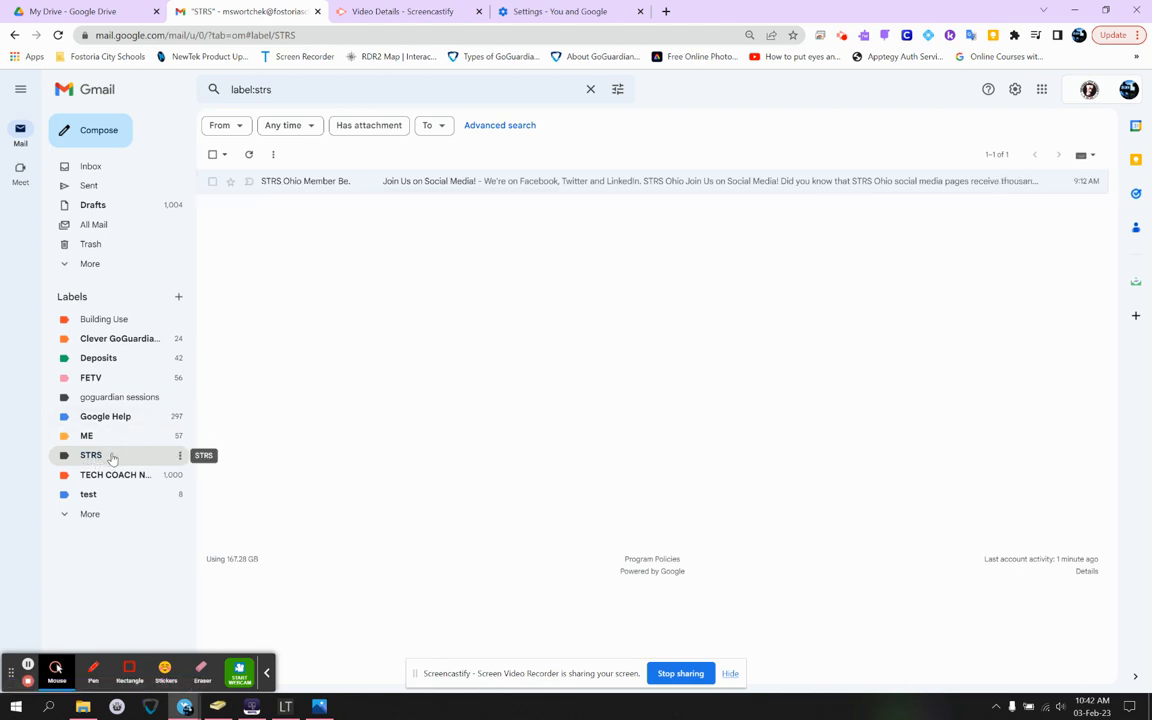
View the messages under the Deposits label and return to the inbox.
{"action": "left_click", "coordinate": [98, 358]}
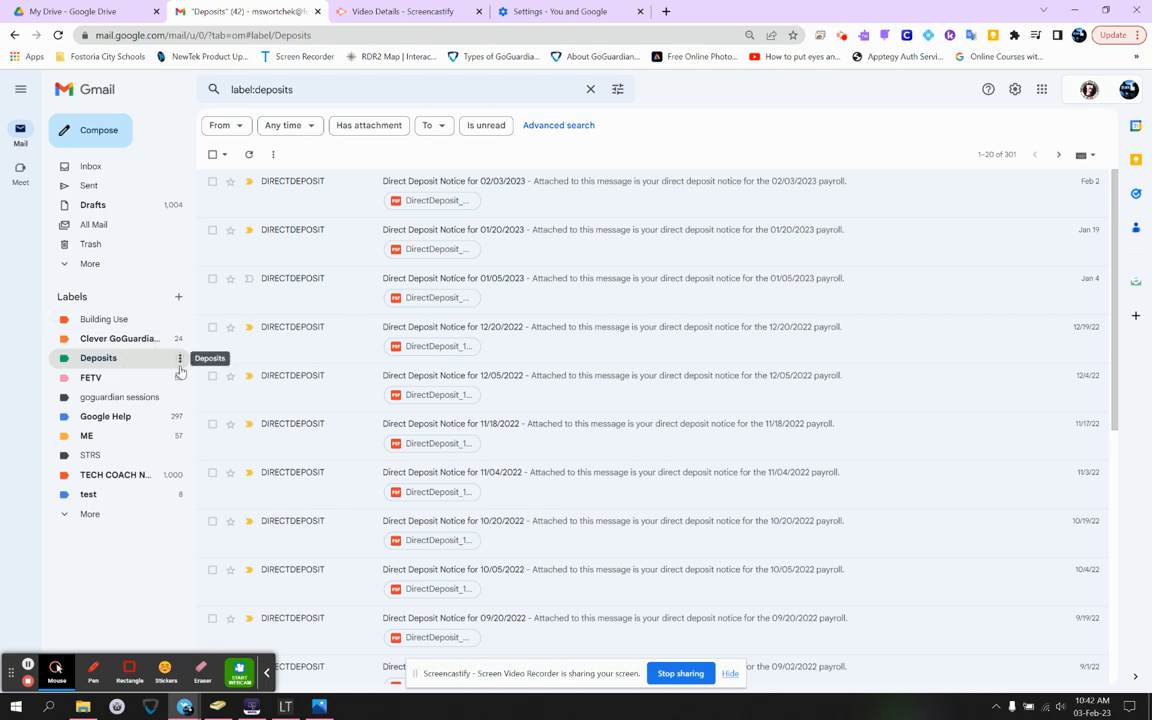
{"action": "left_click", "coordinate": [113, 170]}
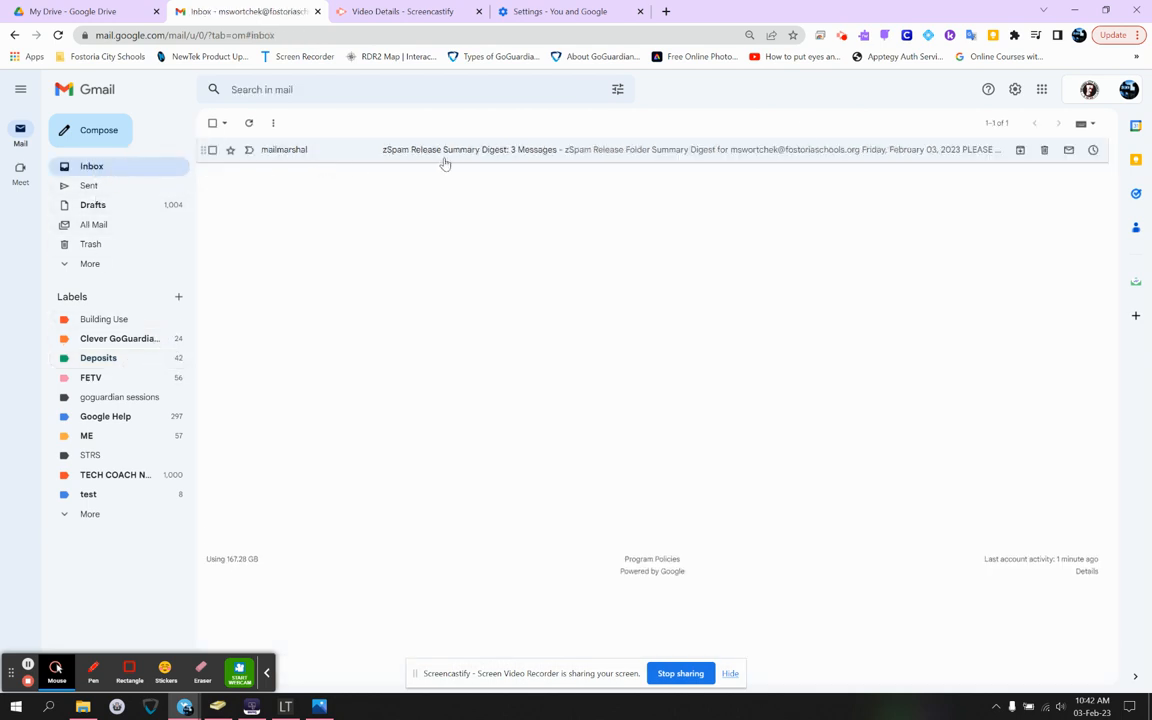
Open the full Gmail settings at Filters and Blocked Addresses to view the existing filters.
{"action": "left_click", "coordinate": [1013, 89]}
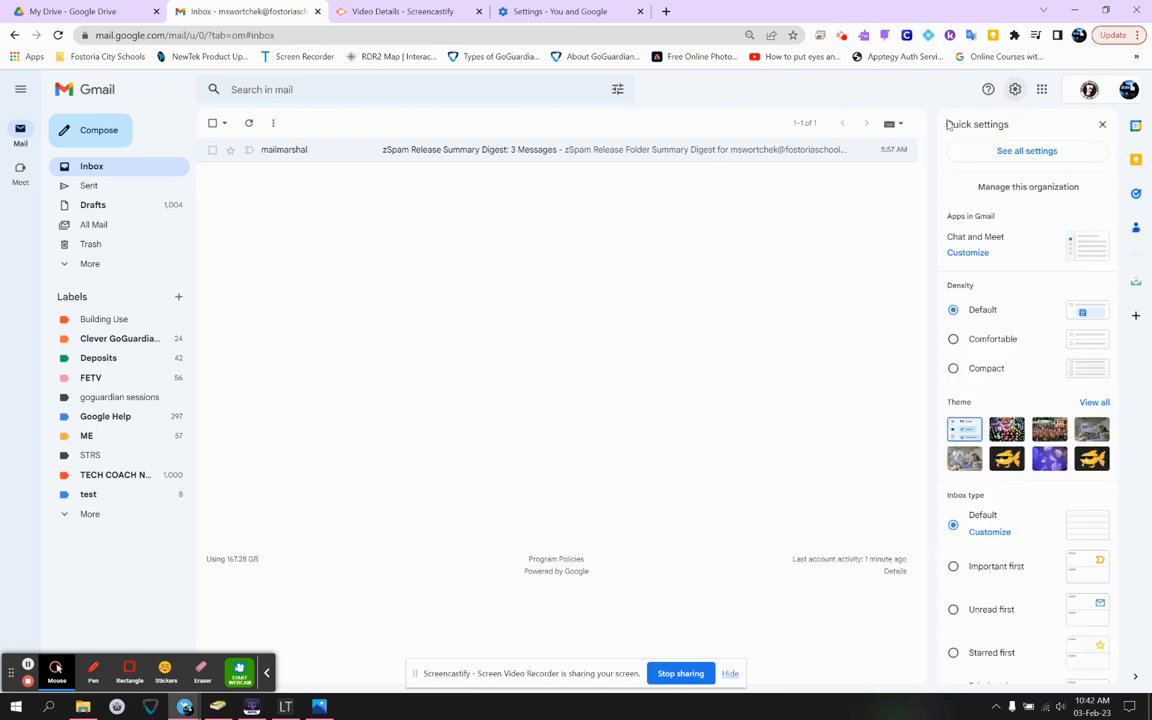
{"action": "left_click", "coordinate": [1010, 150]}
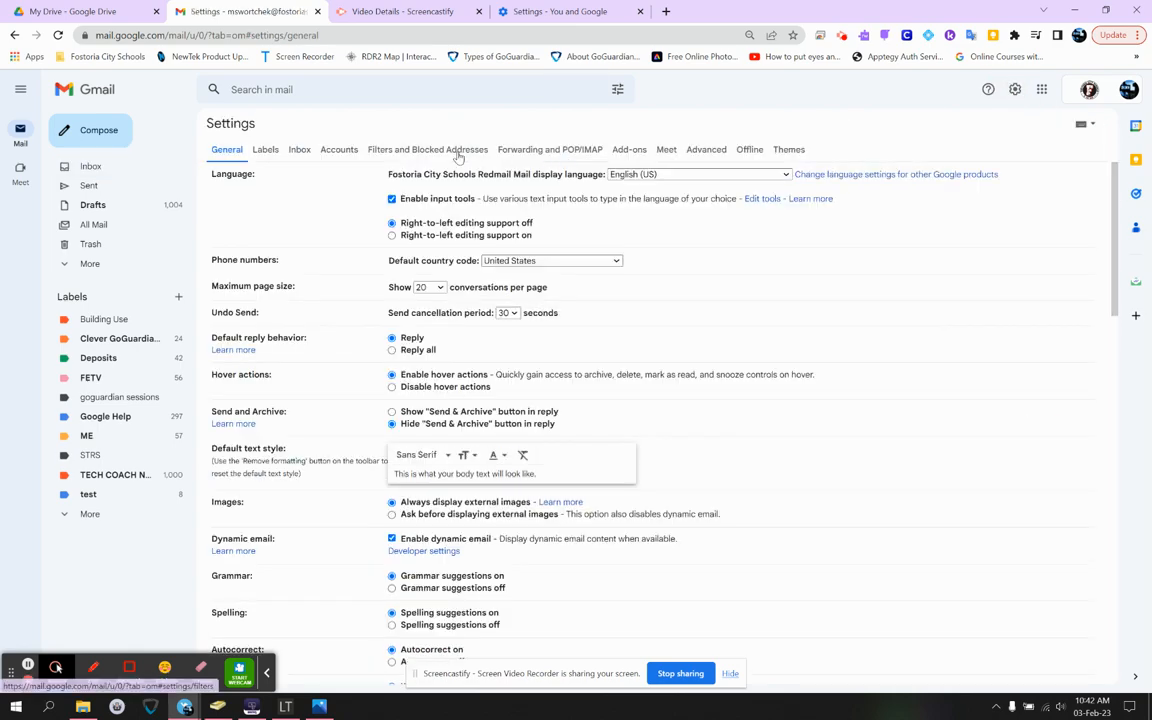
{"action": "left_click", "coordinate": [455, 149]}
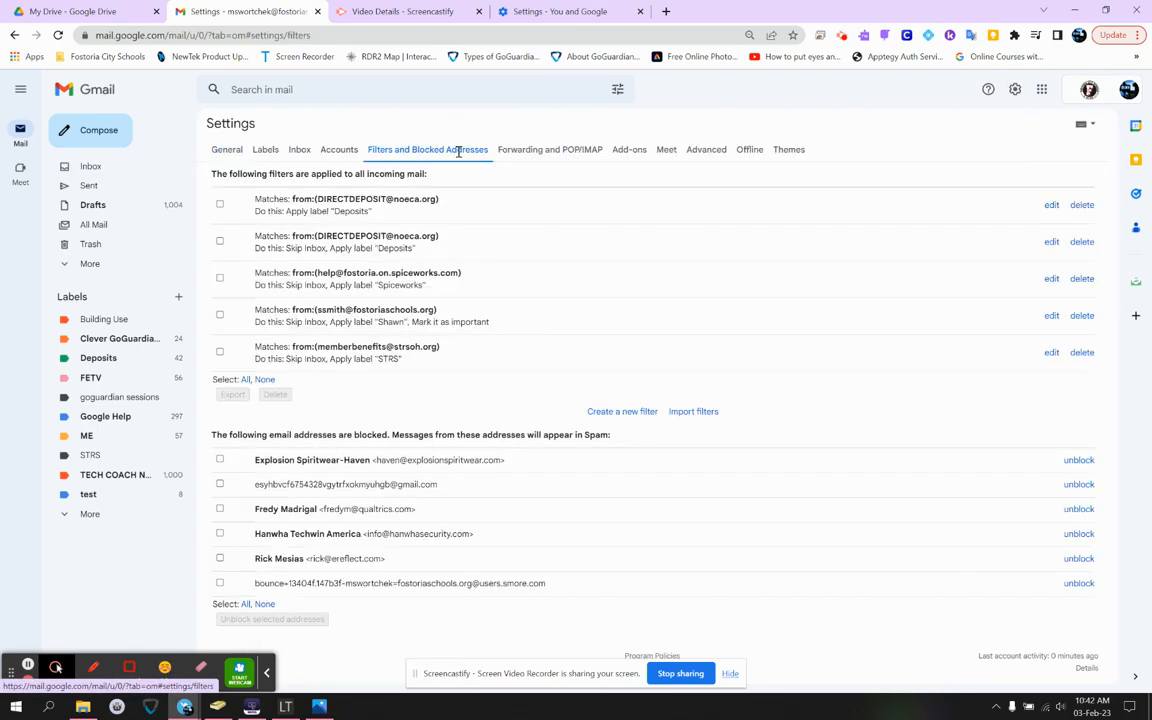
Review the criteria and actions of the skip-inbox filter for the Deposits label, cancel the edit, and return to the inbox.
{"action": "left_click", "coordinate": [1051, 242]}
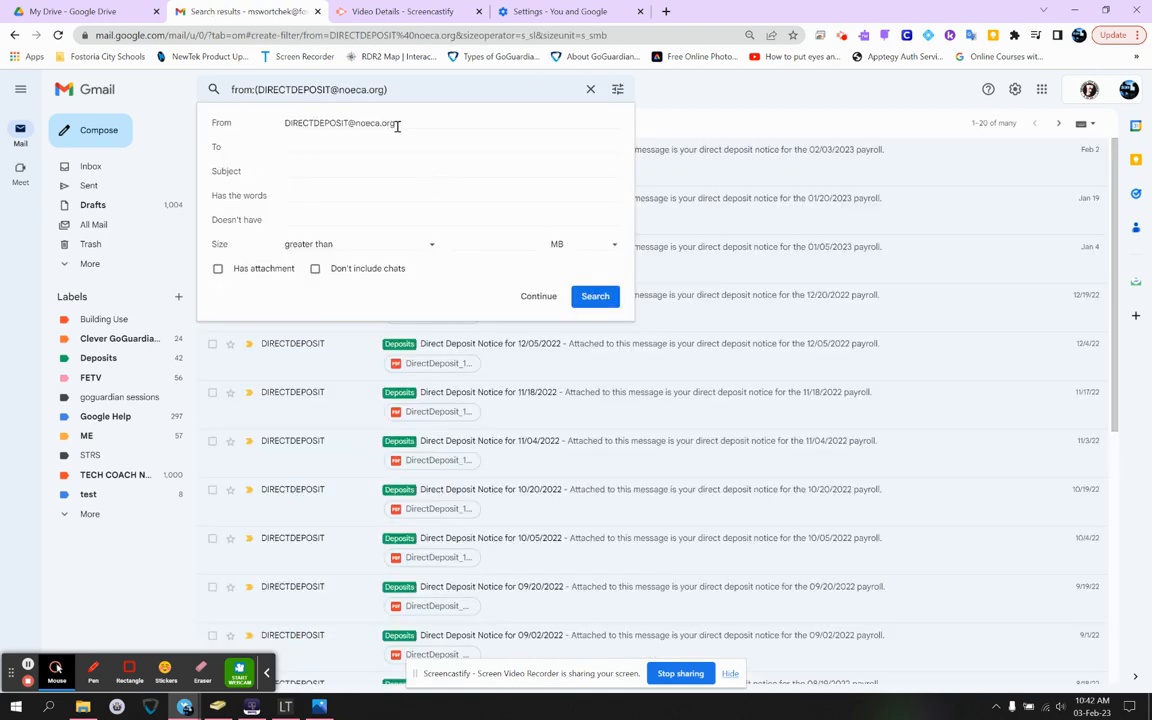
{"action": "left_click", "coordinate": [538, 297]}
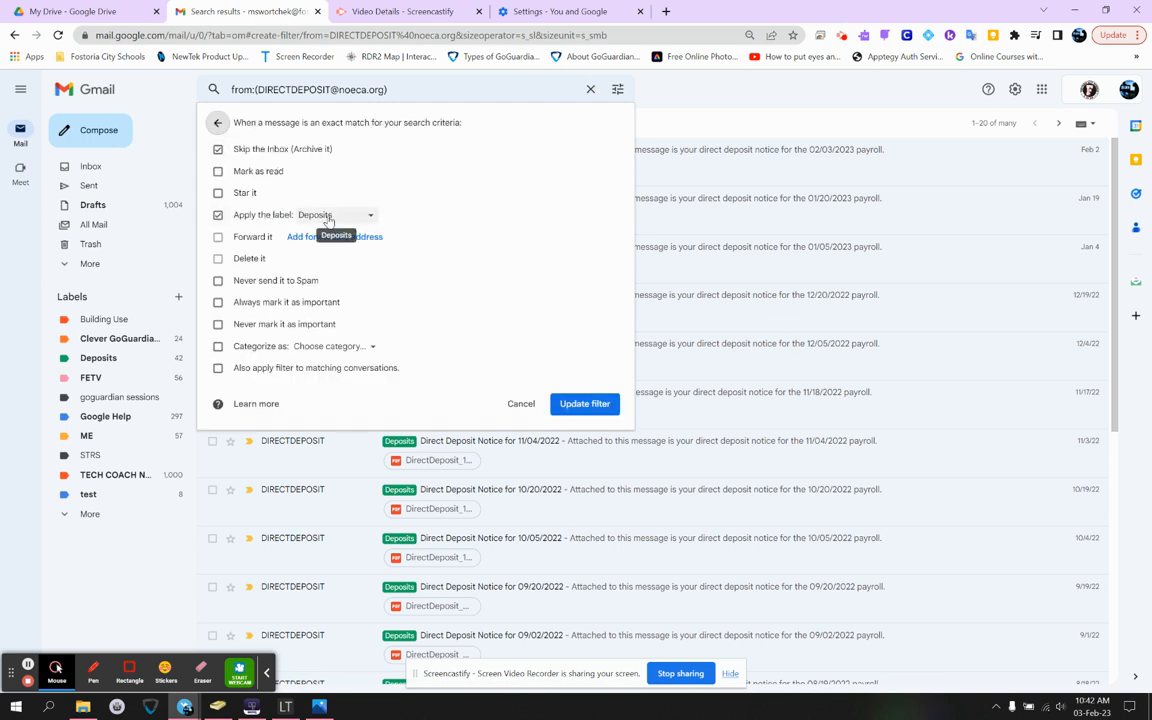
{"action": "left_click", "coordinate": [515, 402]}
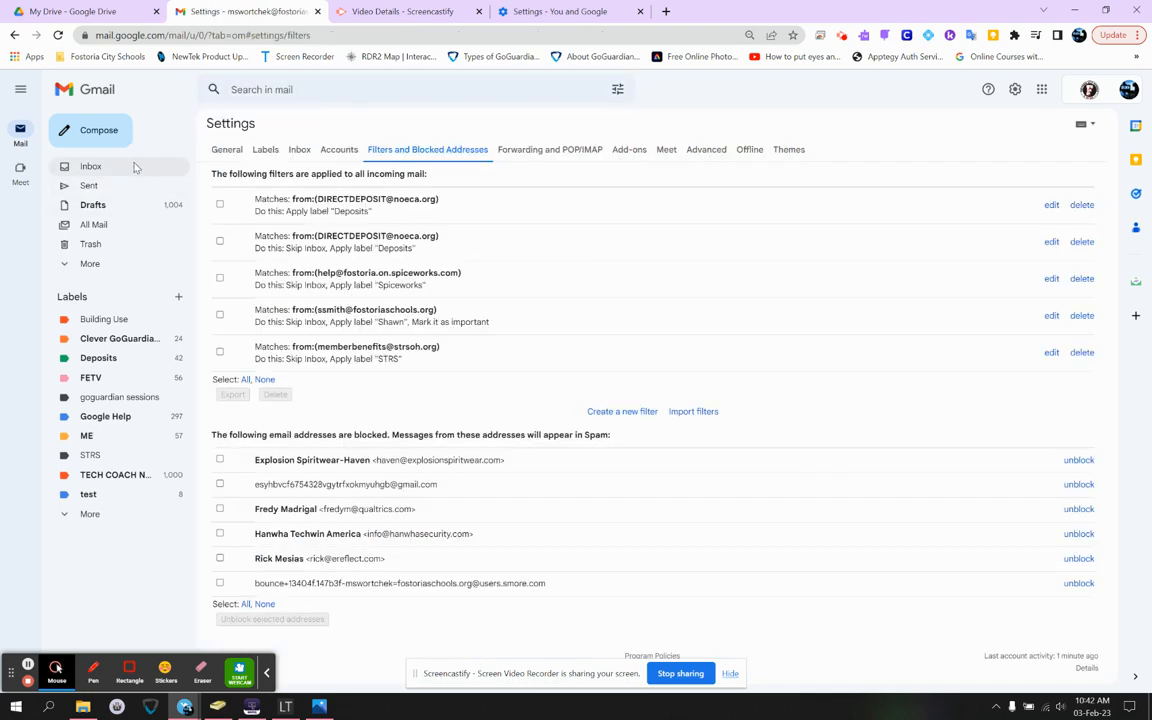
{"action": "left_click", "coordinate": [136, 168]}
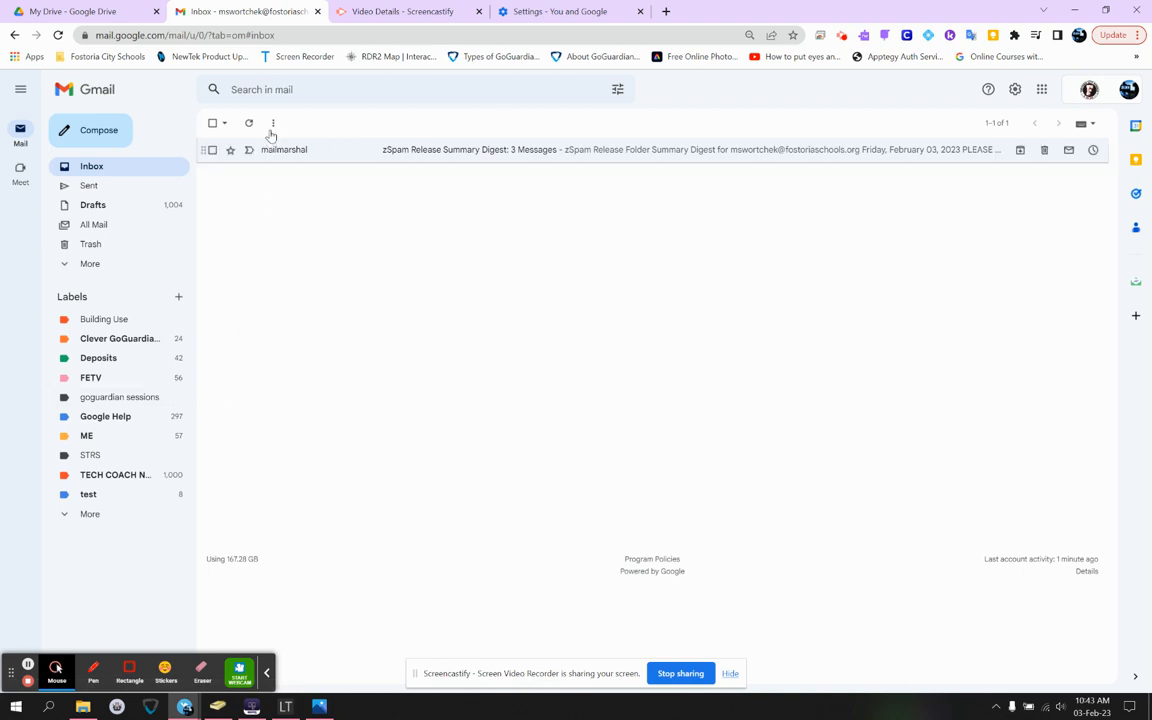
Select the zSpam Release Summary Digest message and view the additional actions available for it.
{"action": "left_click", "coordinate": [211, 149]}
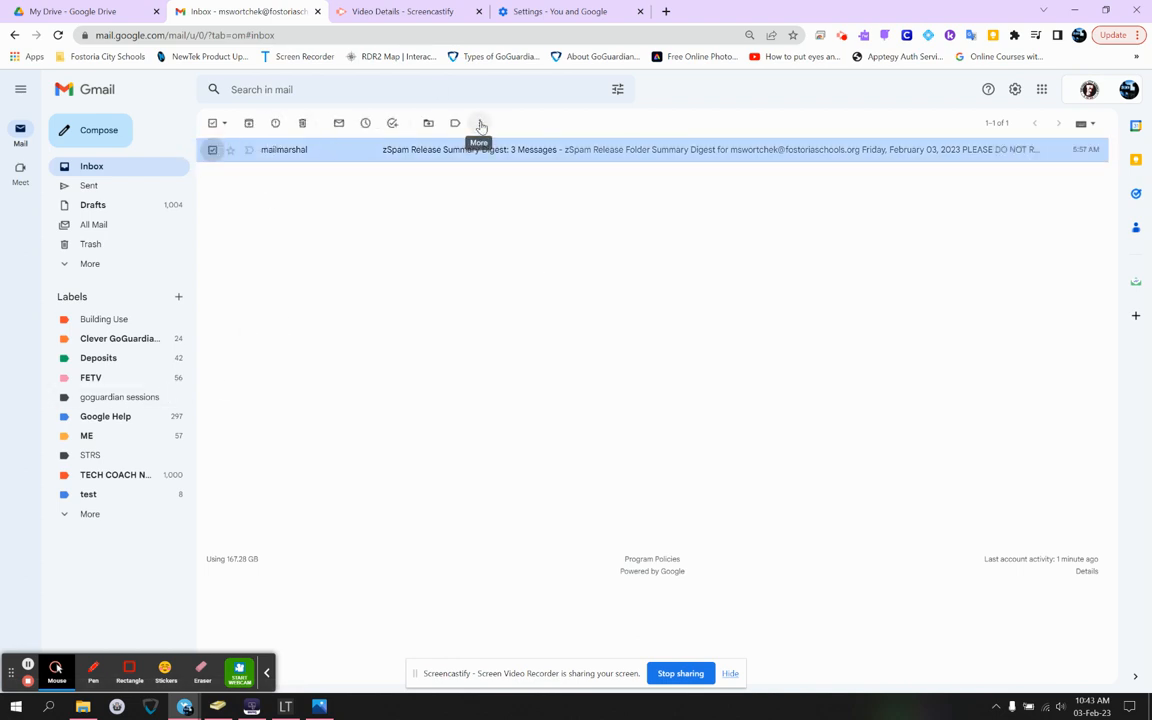
{"action": "left_click", "coordinate": [480, 125]}
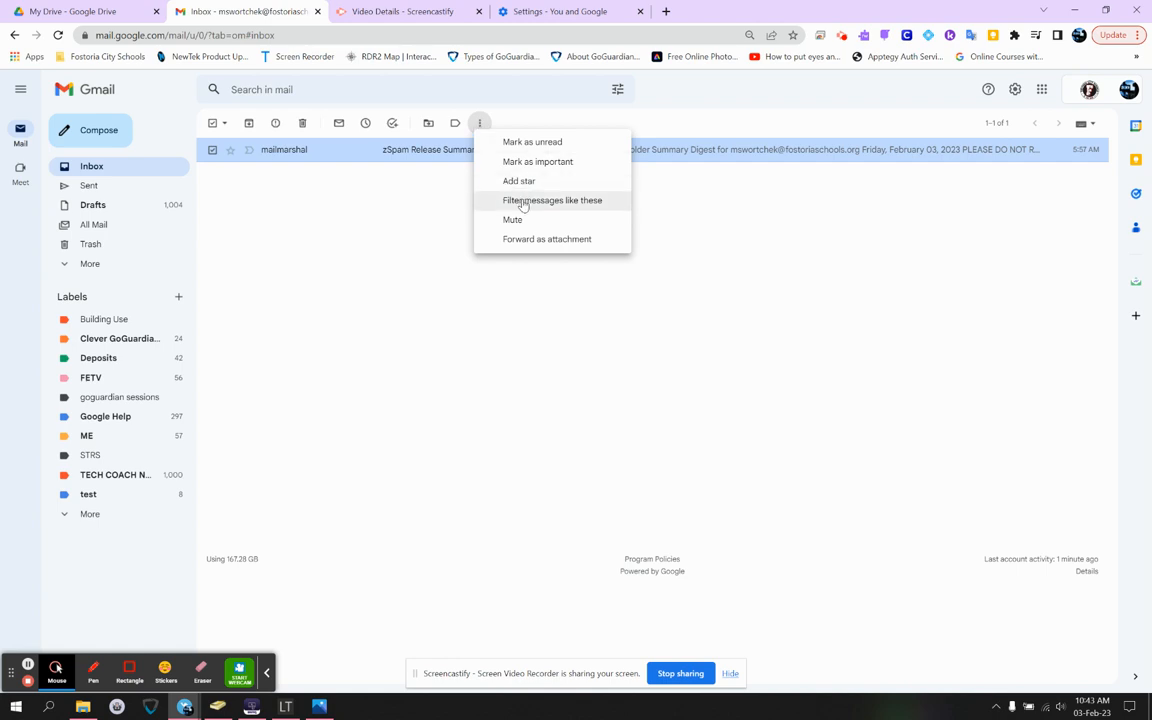
{"action": "left_click", "coordinate": [260, 183]}
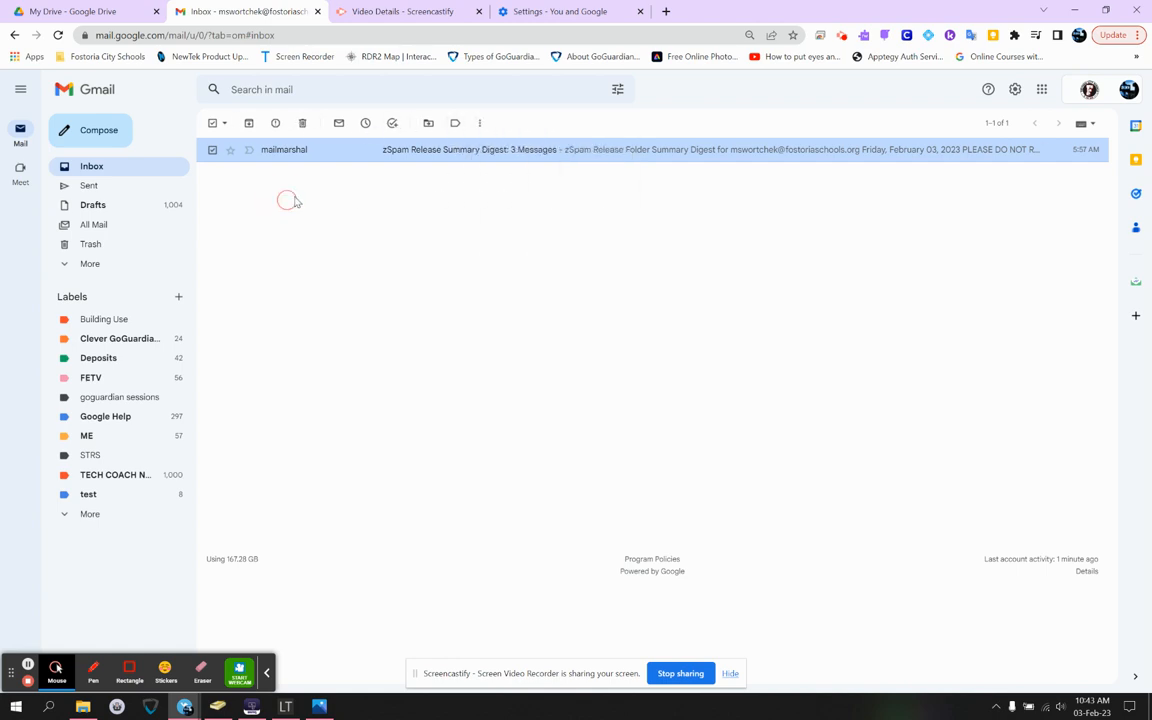
View the available input tools for the inbox and close their list.
{"action": "left_click", "coordinate": [1091, 124]}
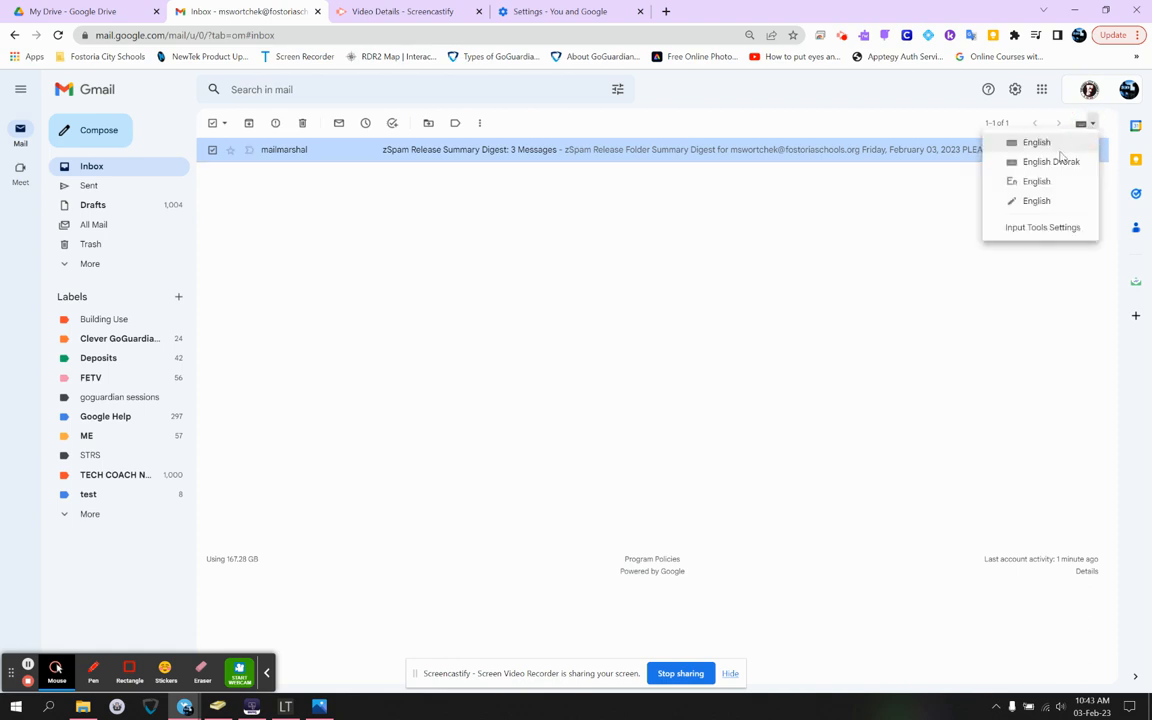
{"action": "left_click", "coordinate": [1034, 128]}
{"action": "left_click", "coordinate": [1034, 126]}
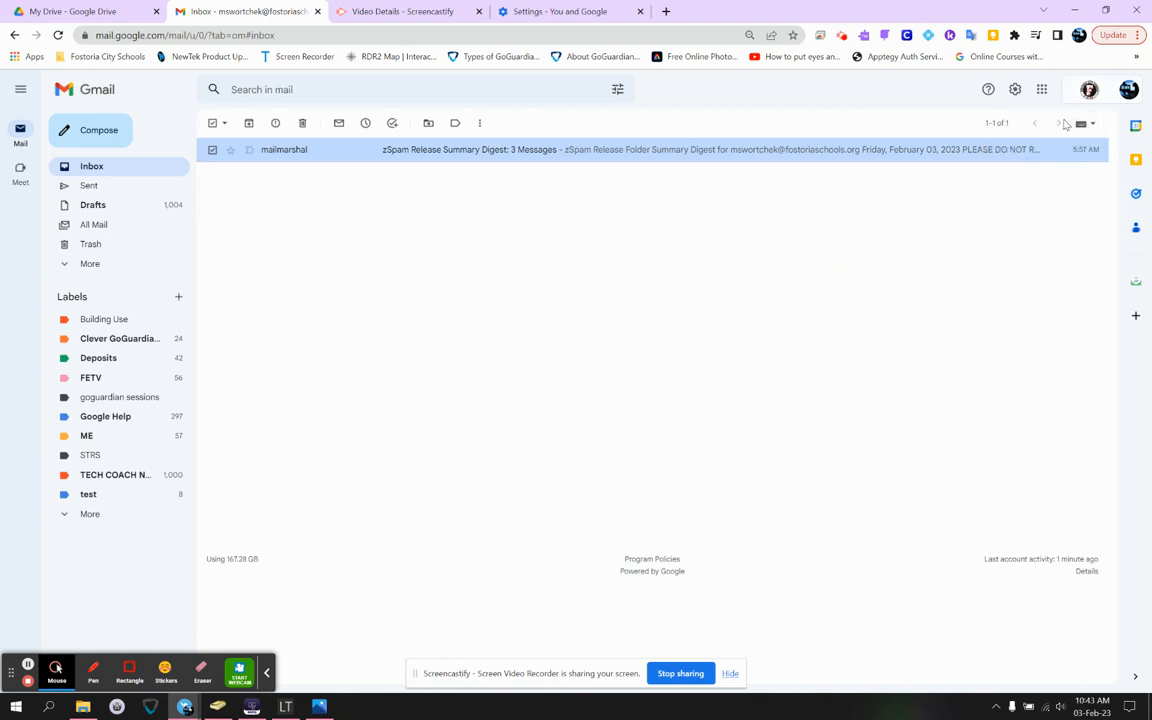
{"action": "left_click", "coordinate": [1031, 122]}
{"action": "left_click", "coordinate": [1062, 131]}
Open the zSpam Release Summary Digest message and review the additional conversation actions, such as Create event and Mute.
{"action": "left_click", "coordinate": [273, 151]}
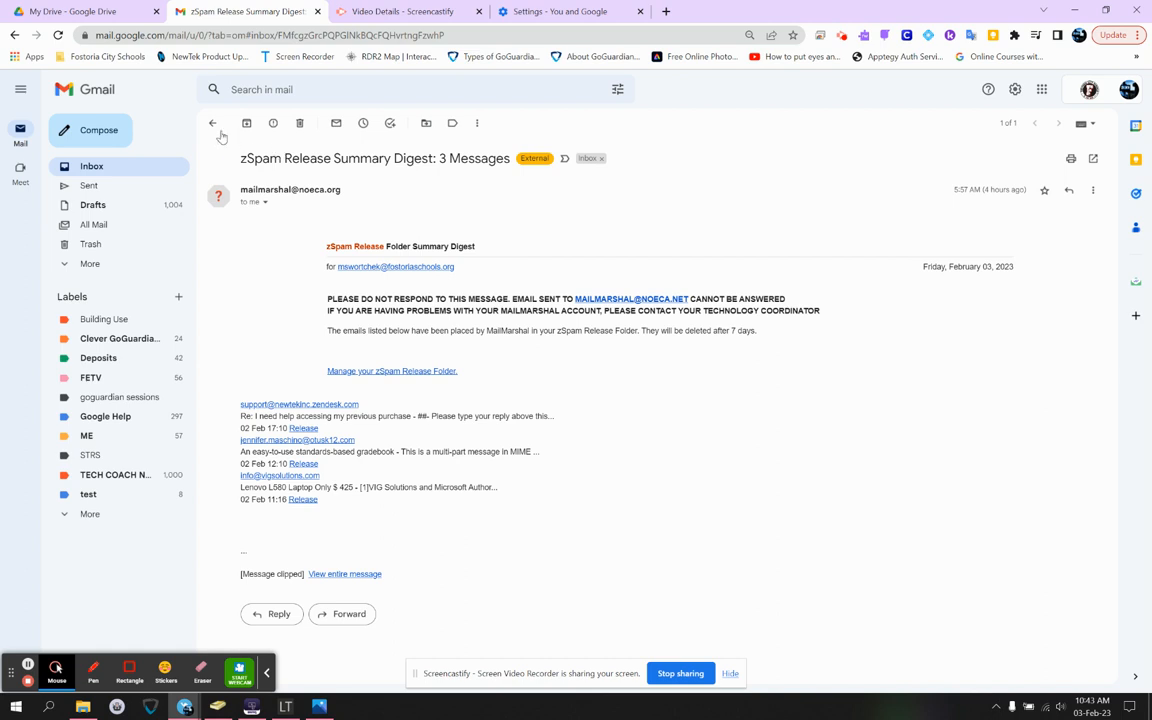
{"action": "left_click", "coordinate": [478, 124]}
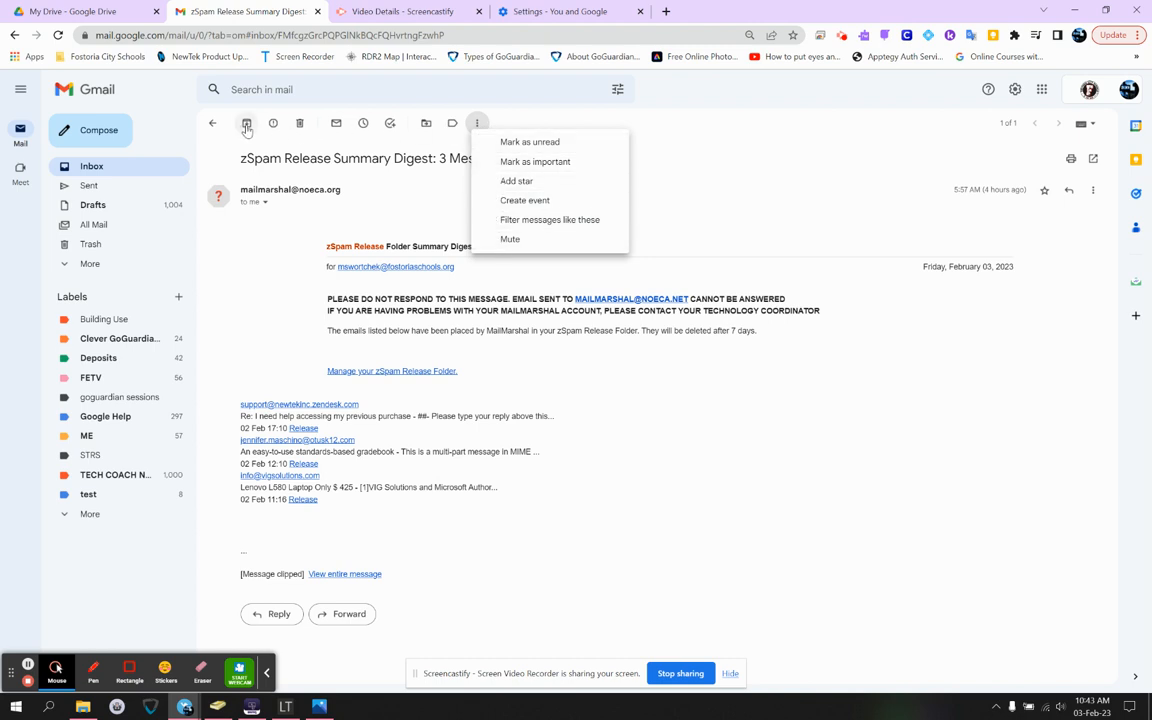
{"action": "left_click", "coordinate": [763, 159]}
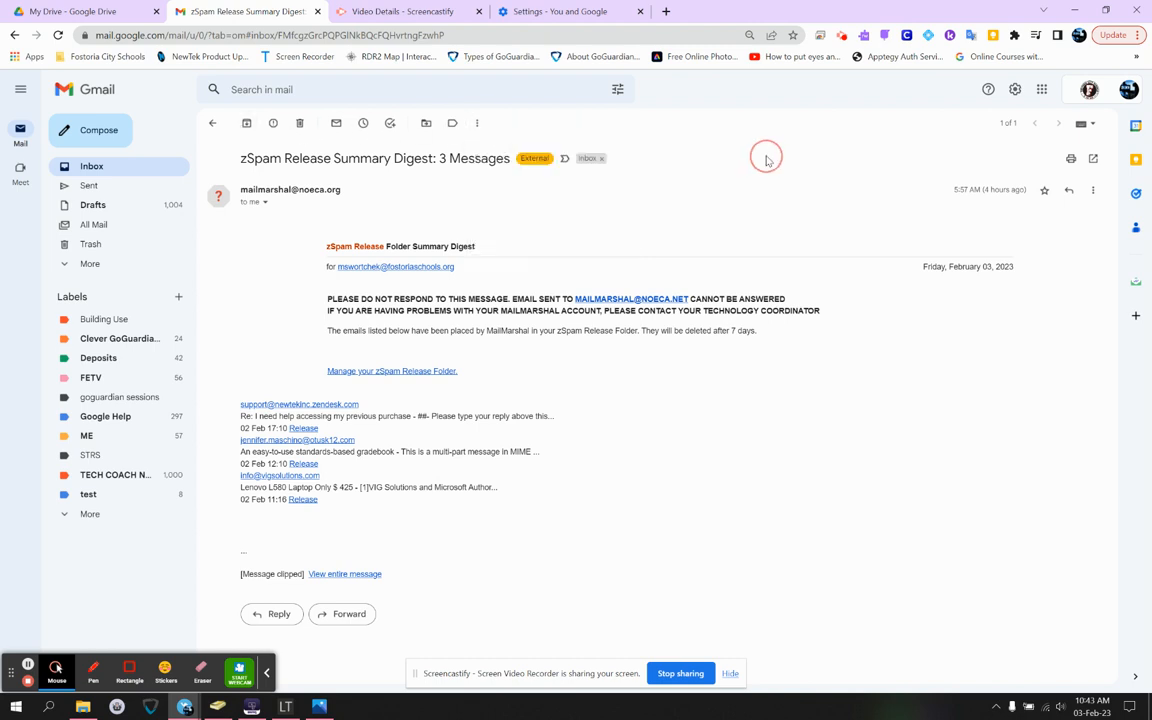
{"action": "left_click", "coordinate": [477, 123]}
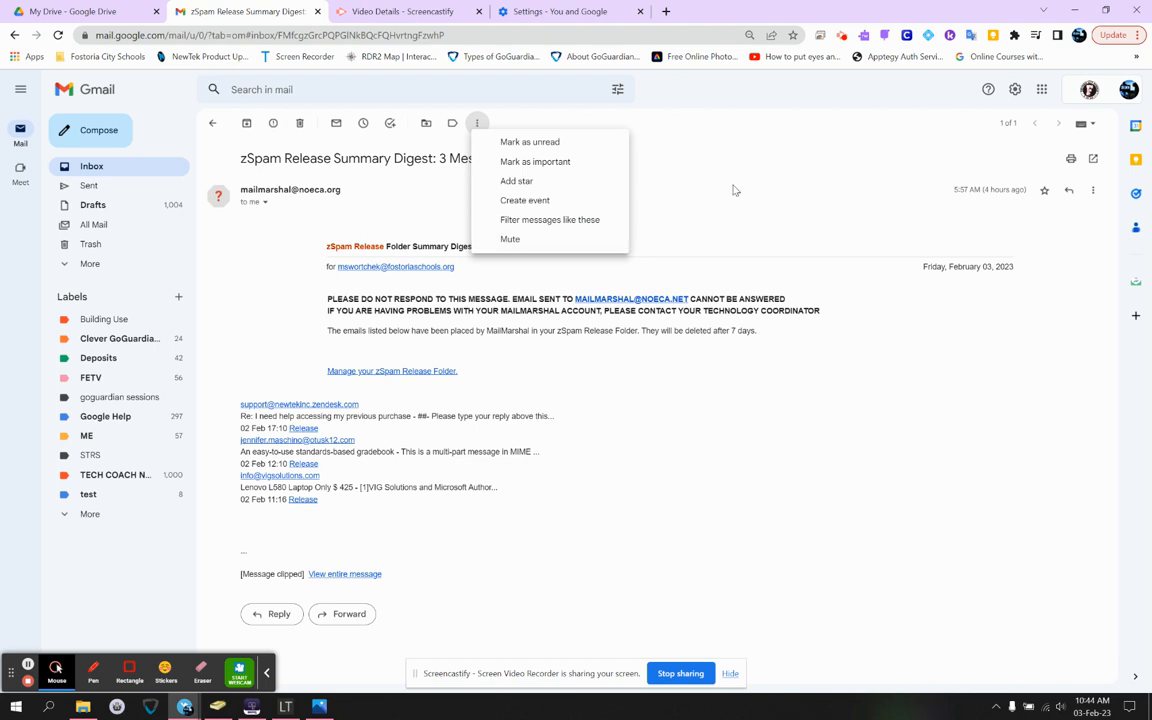
{"action": "left_click", "coordinate": [663, 170]}
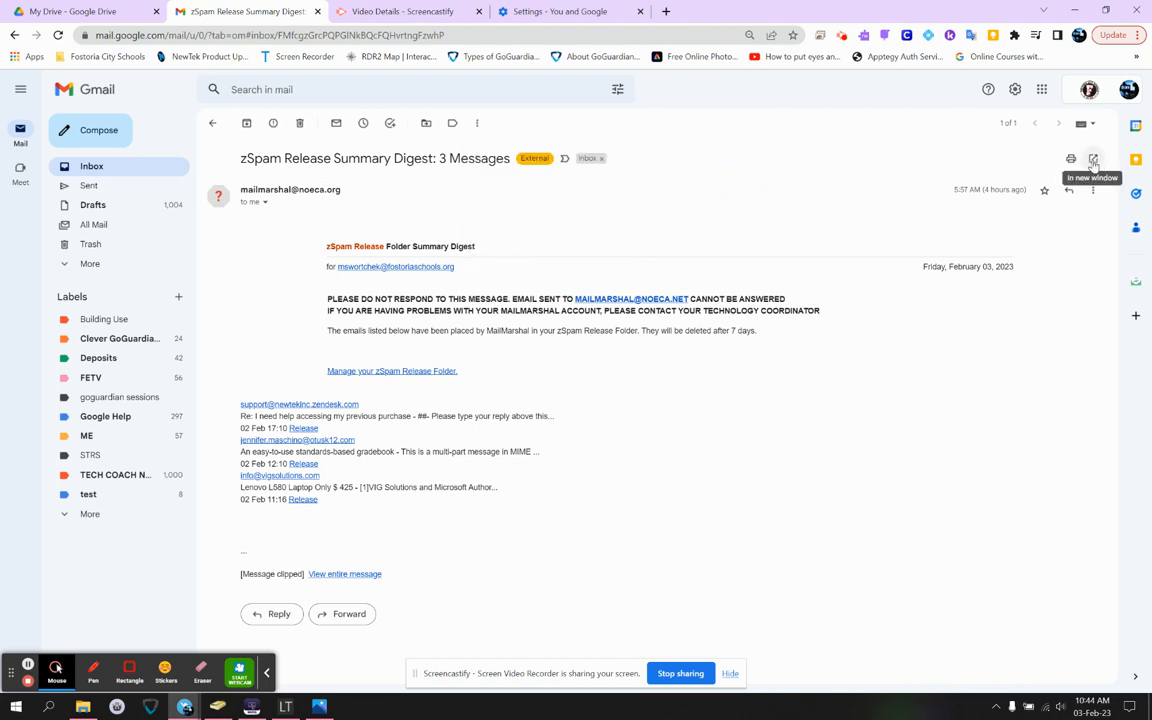
Review the individual message's options and show the original of the zSpam Release Summary Digest.
{"action": "left_click", "coordinate": [1091, 192]}
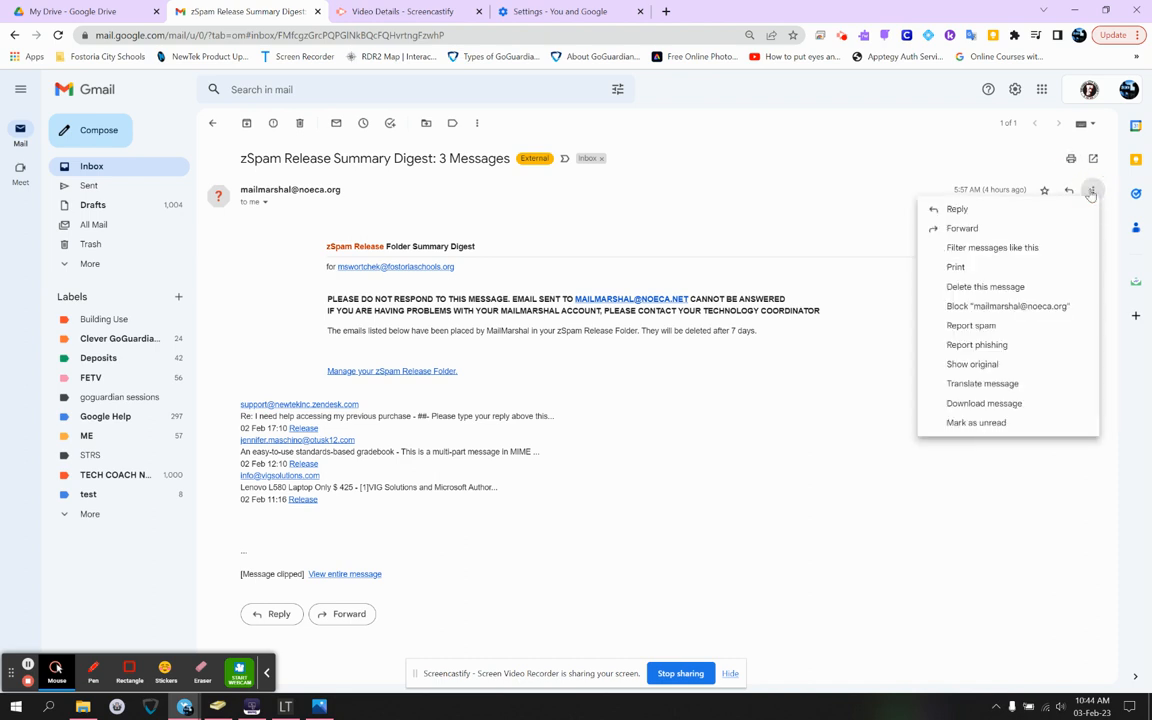
{"action": "left_click", "coordinate": [1094, 192]}
{"action": "left_click", "coordinate": [1094, 192]}
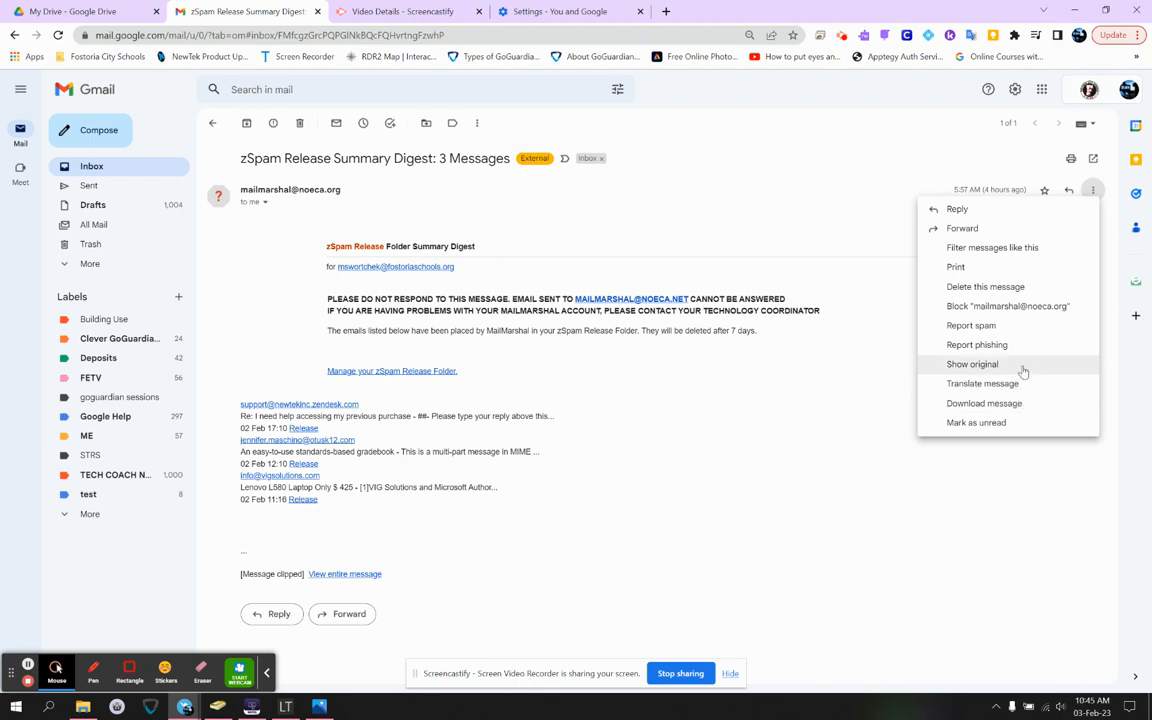
{"action": "left_click", "coordinate": [1021, 366]}
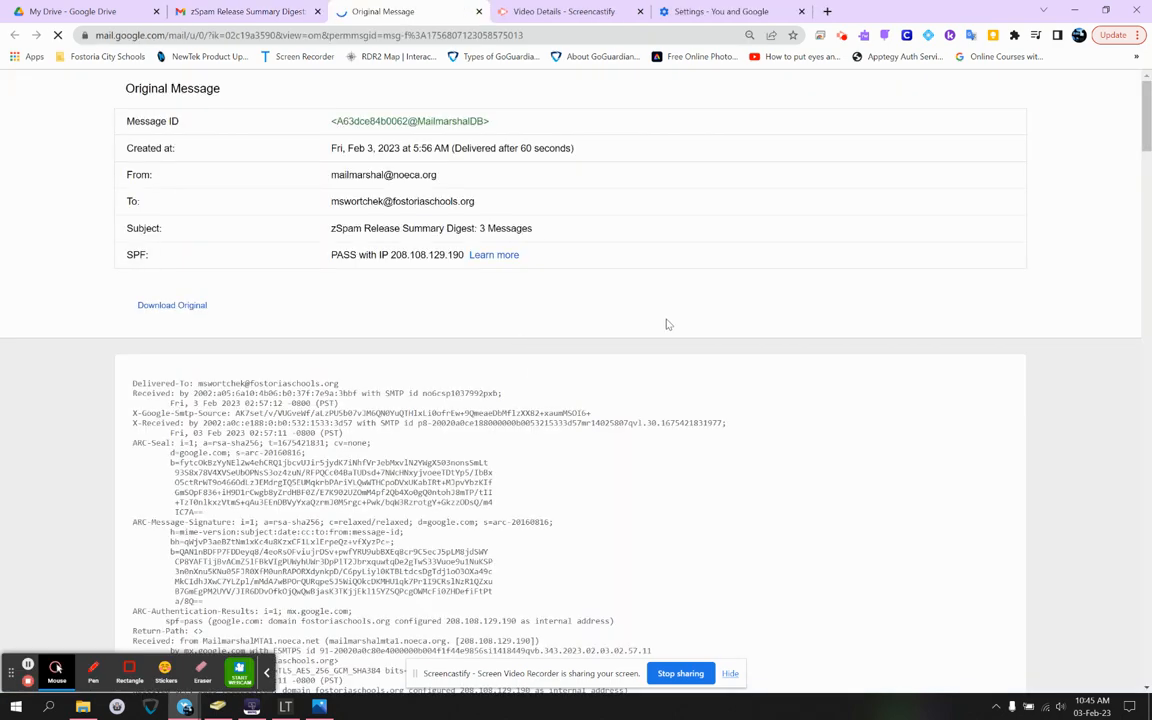
Examine the original message's headers and source code, highlight part of the text, clear the highlight, and return to the Gmail message.
{"action": "scroll", "coordinate": [147, 180], "scroll_direction": "down", "scroll_amount": 3}
{"action": "left_click_drag", "start_coordinate": [143, 181], "coordinate": [390, 540]}
{"action": "scroll", "coordinate": [408, 513], "scroll_direction": "down", "scroll_amount": 5}
{"action": "scroll", "coordinate": [406, 517], "scroll_direction": "down", "scroll_amount": 3}
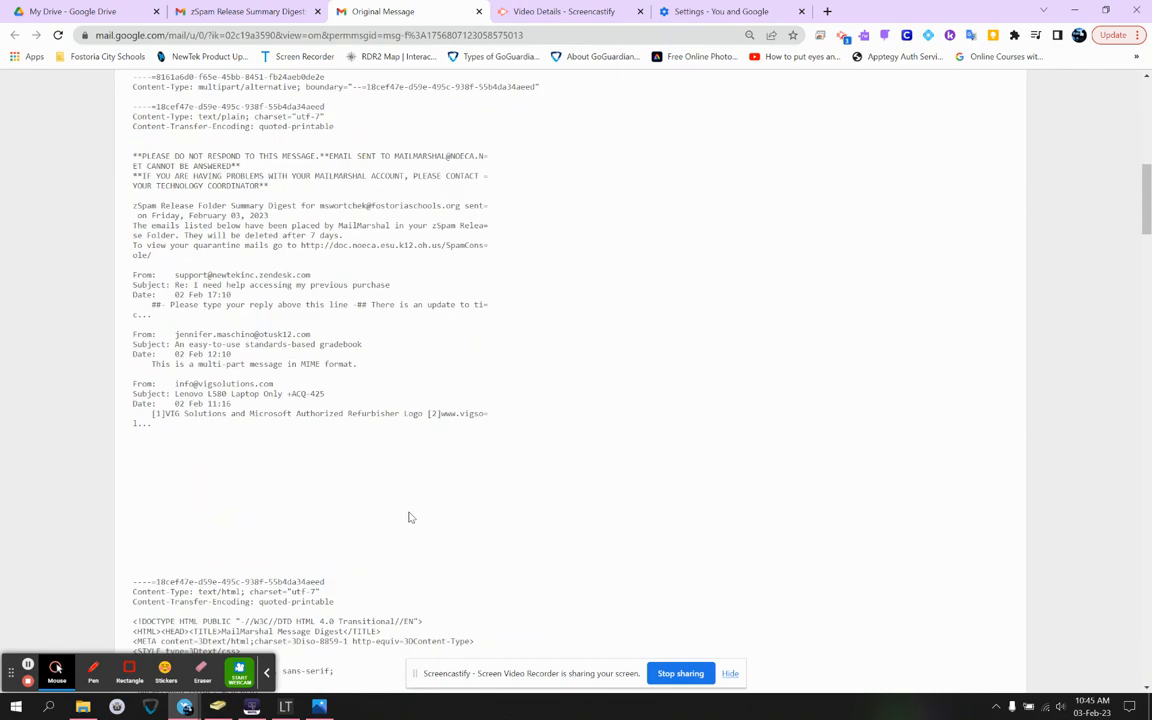
{"action": "scroll", "coordinate": [406, 517], "scroll_direction": "up", "scroll_amount": 8}
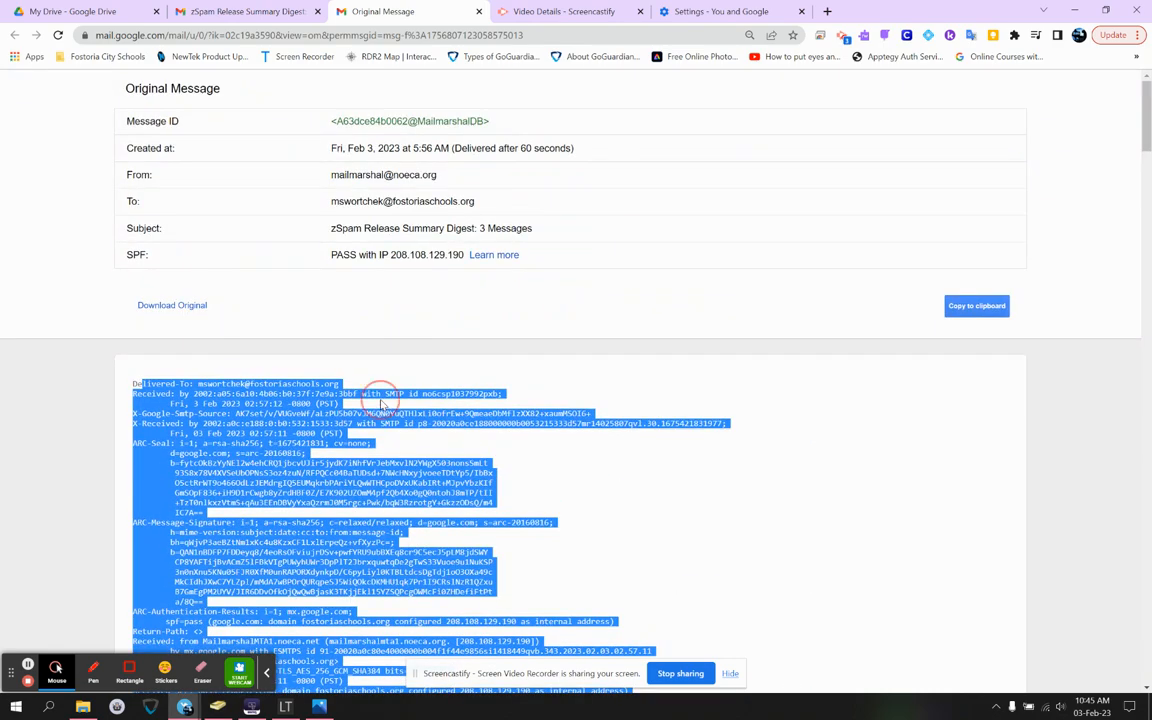
{"action": "left_click", "coordinate": [346, 363]}
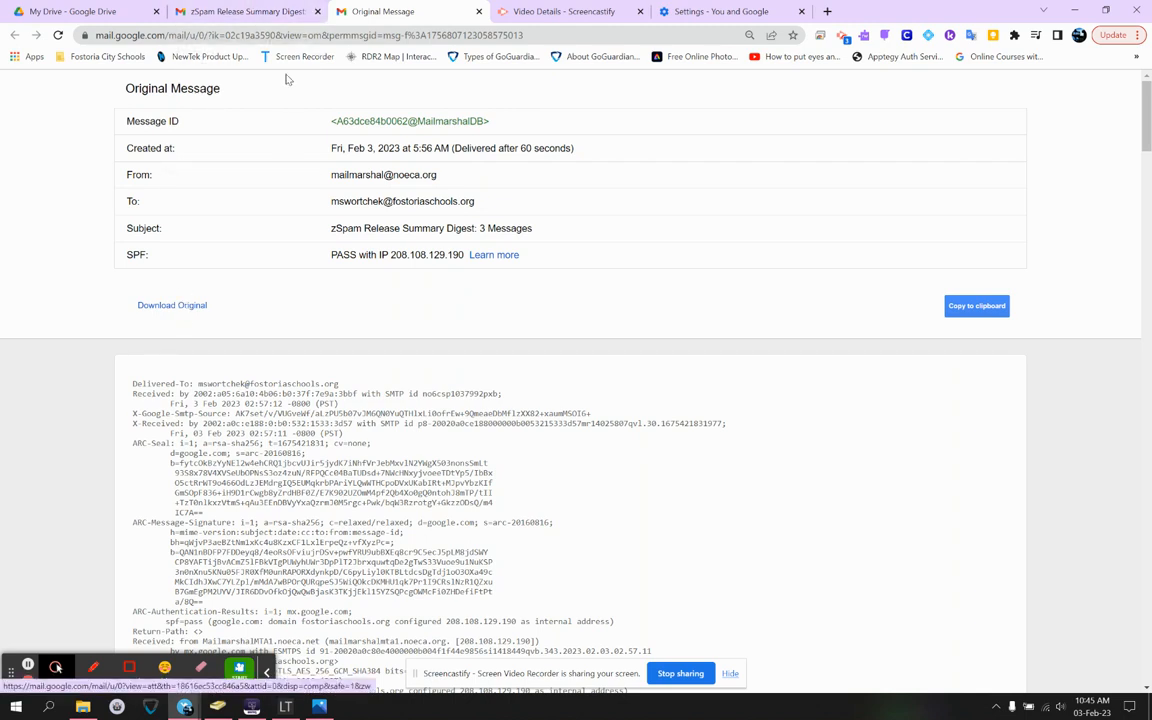
{"action": "left_click", "coordinate": [262, 11]}
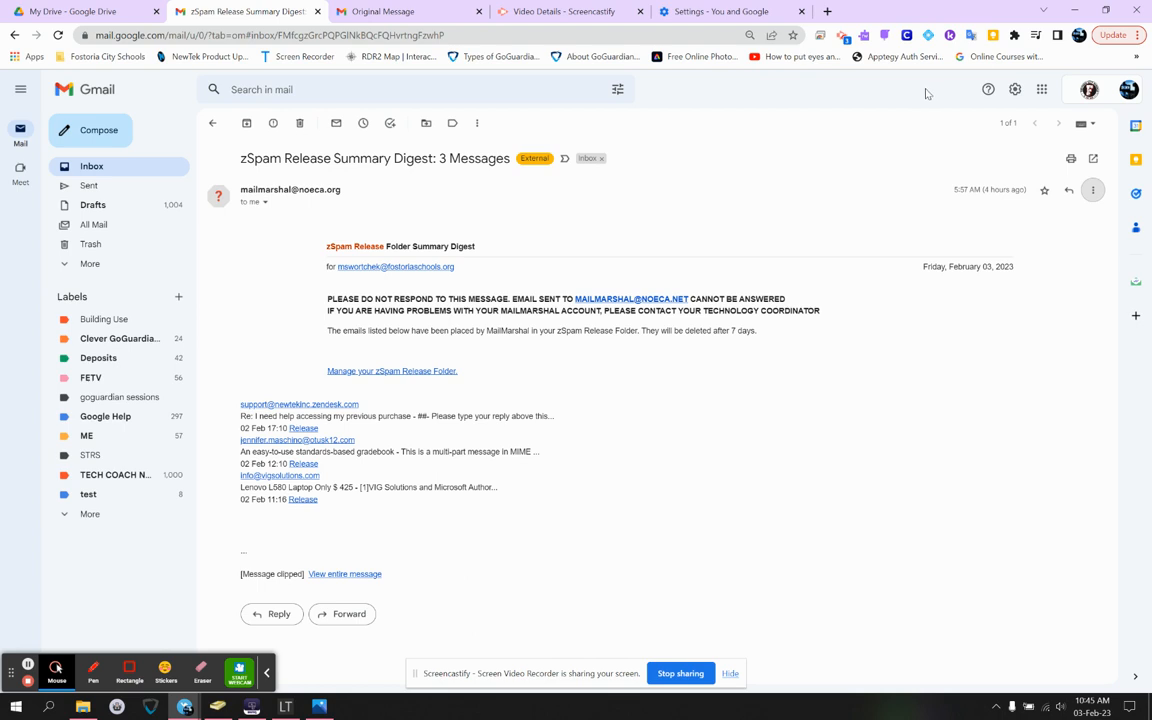
Start a blank reply to the sender of the zSpam Release Summary Digest message.
{"action": "left_click", "coordinate": [1093, 190]}
{"action": "left_click", "coordinate": [1094, 193]}
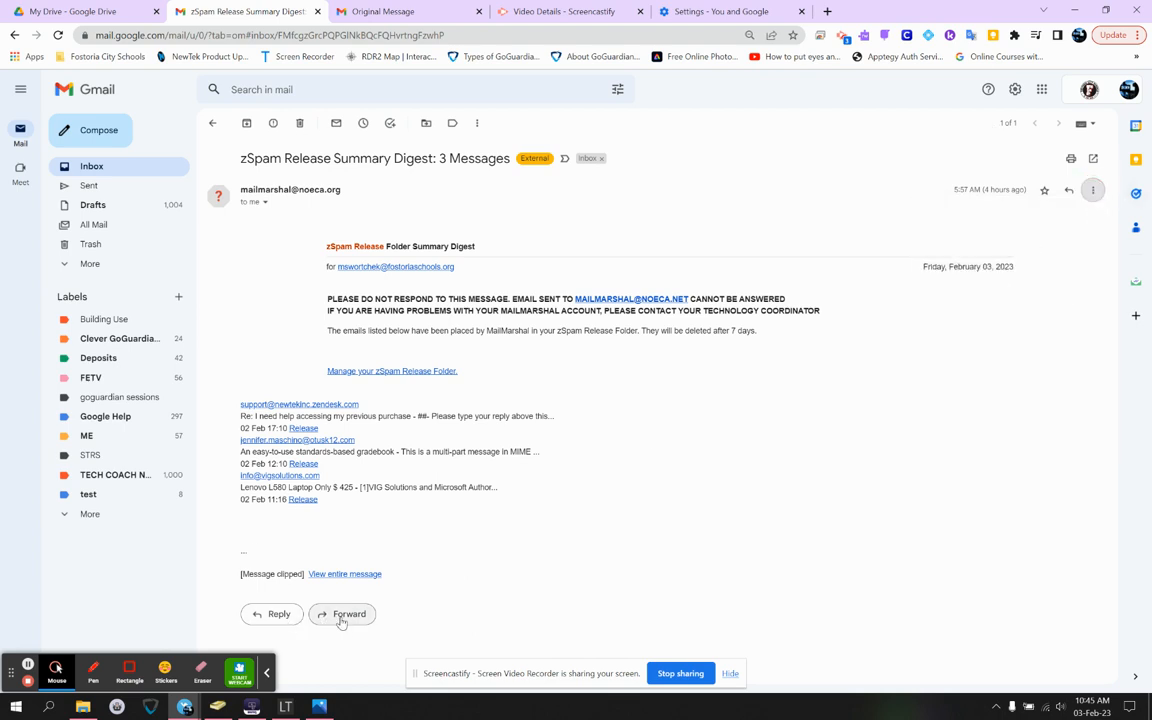
{"action": "left_click", "coordinate": [295, 620]}
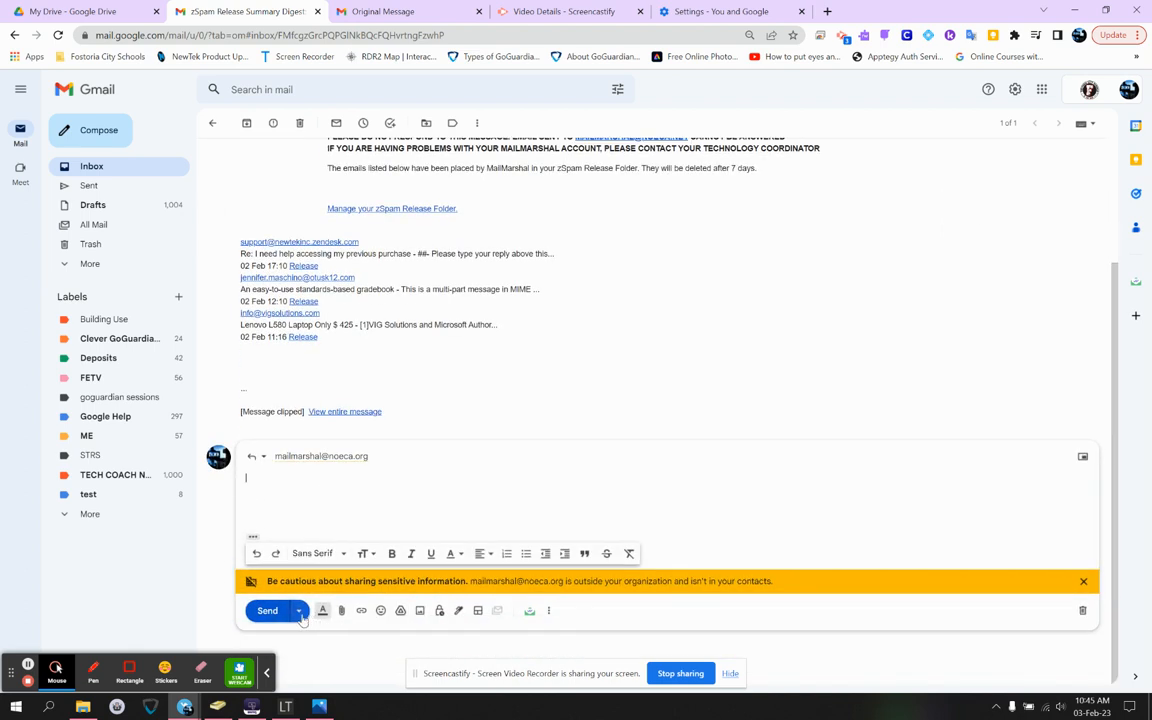
{"action": "scroll", "coordinate": [462, 298], "scroll_direction": "up", "scroll_amount": 2}
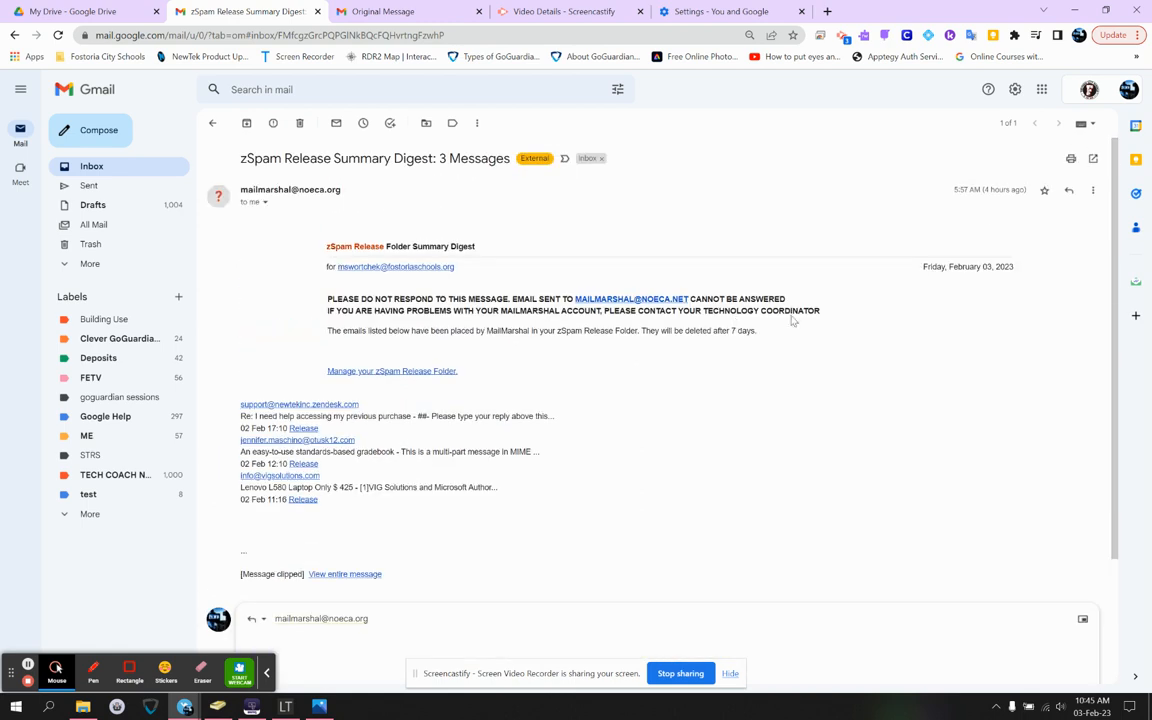
Look over the individual message's options once more and return to the inbox.
{"action": "left_click", "coordinate": [1094, 191]}
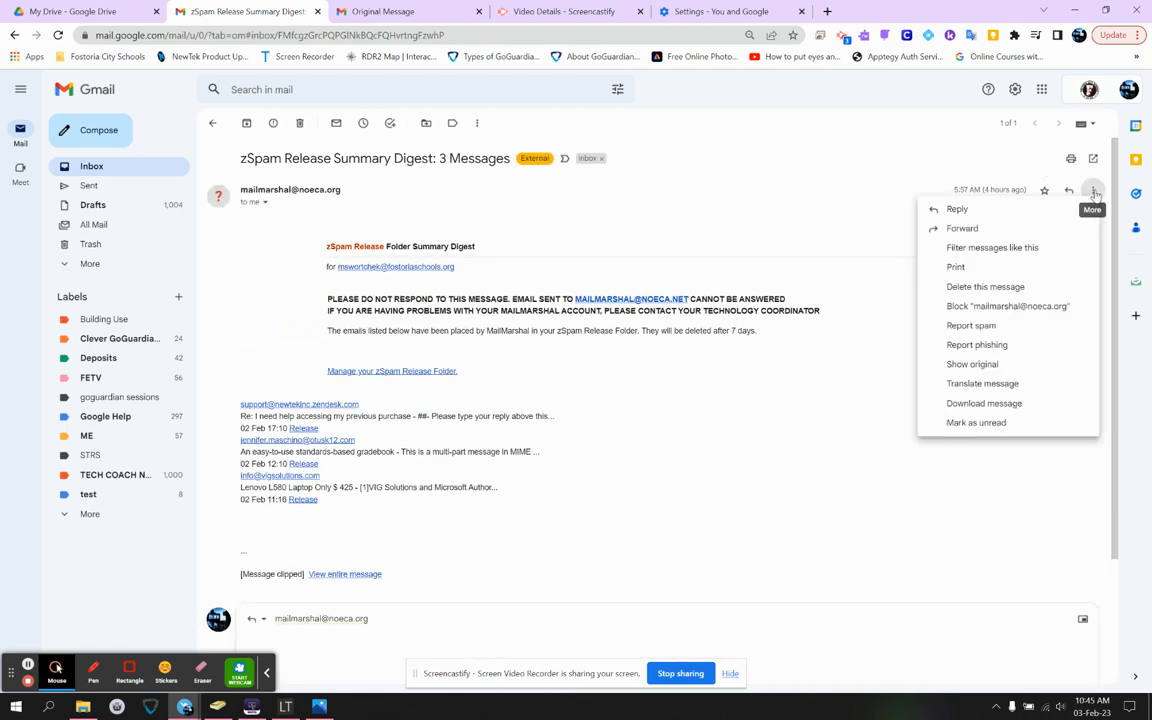
{"action": "left_click", "coordinate": [1092, 190]}
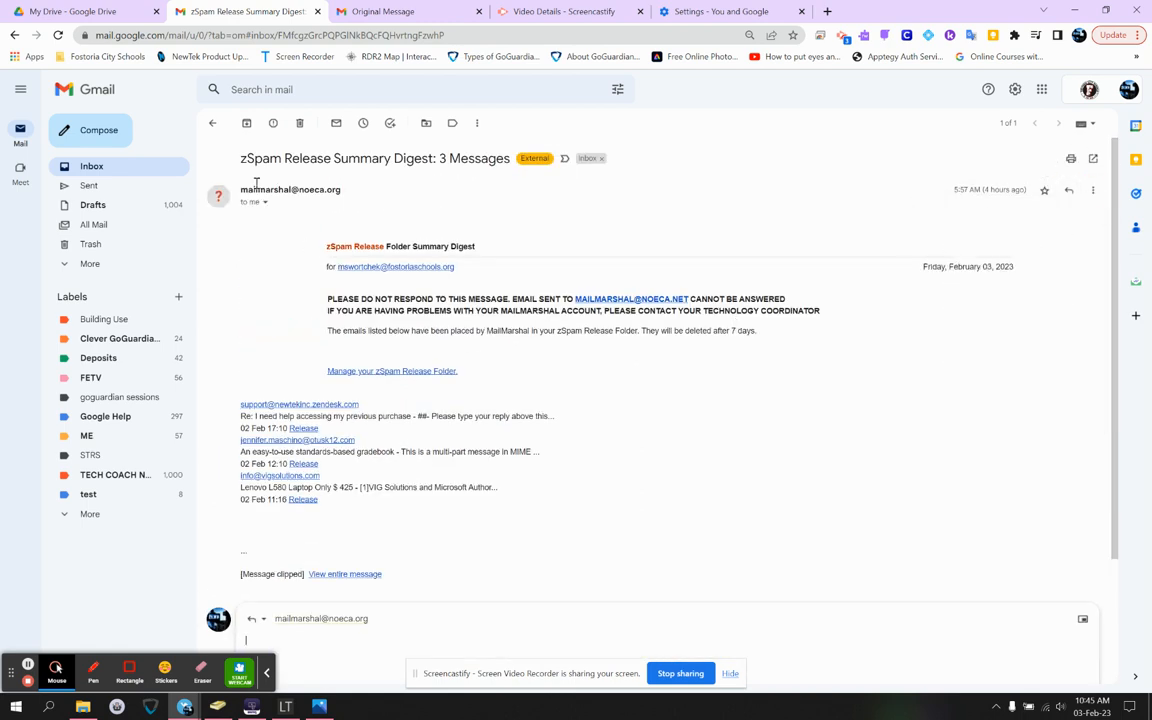
{"action": "left_click", "coordinate": [212, 123]}
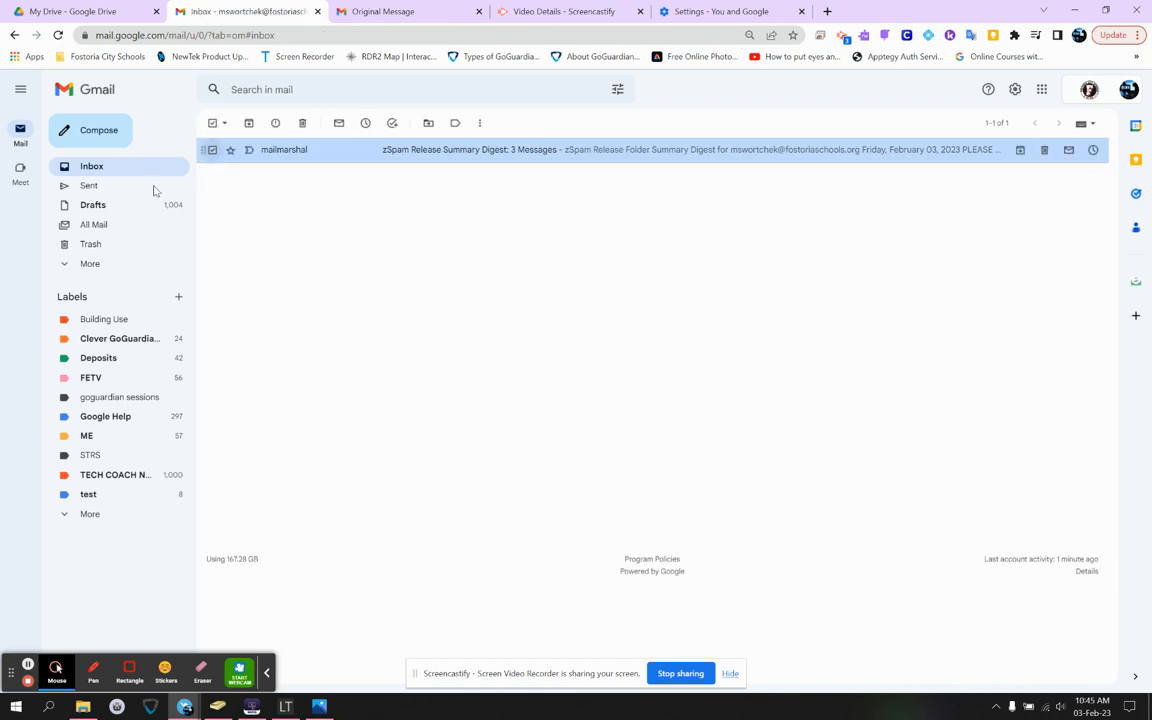
Deselect the digest message, and expand and collapse the full label list.
{"action": "left_click", "coordinate": [212, 149]}
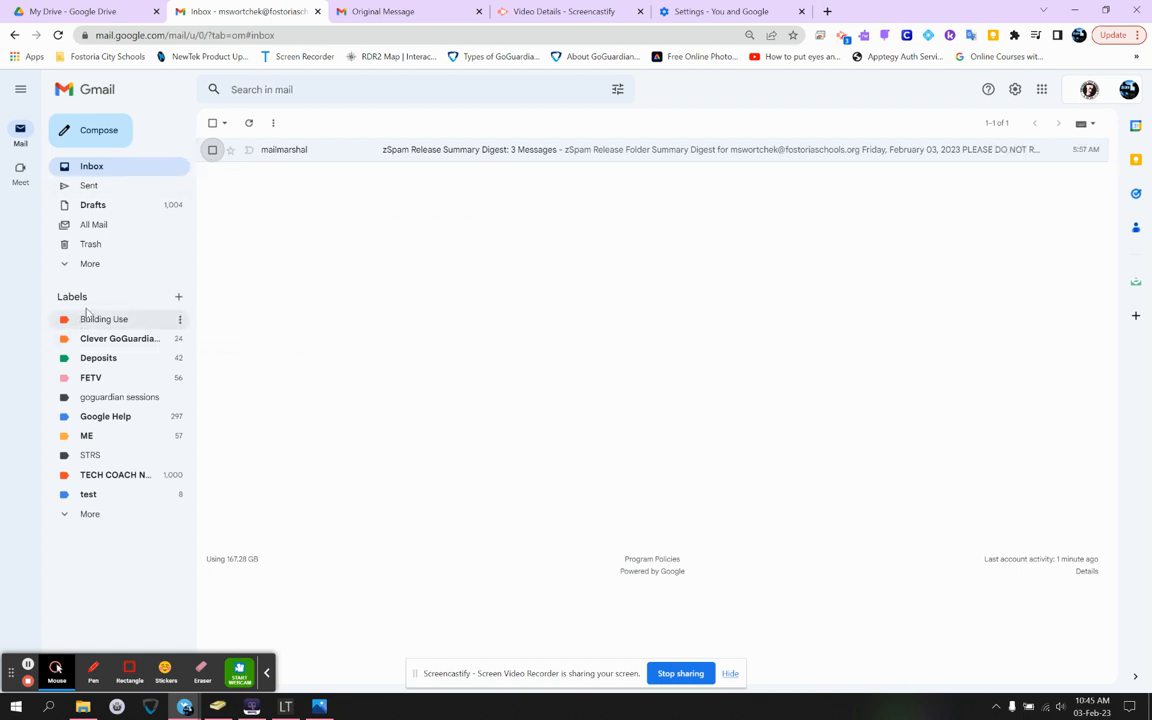
{"action": "left_click", "coordinate": [108, 522]}
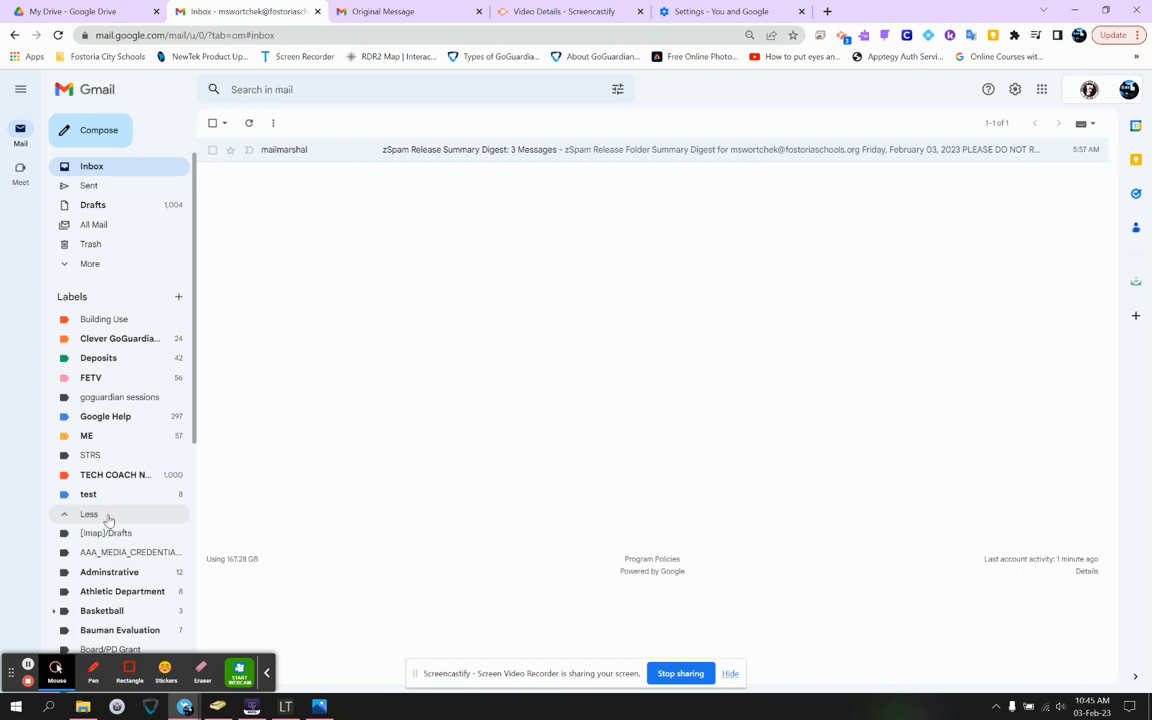
{"action": "left_click", "coordinate": [108, 520]}
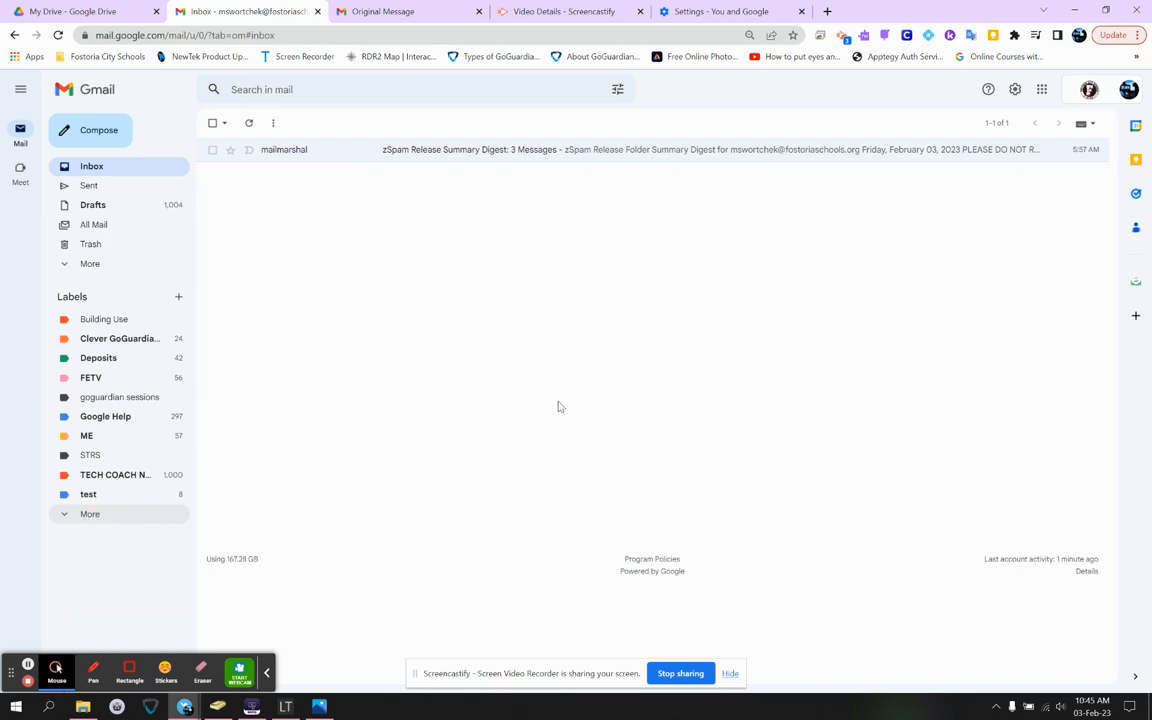